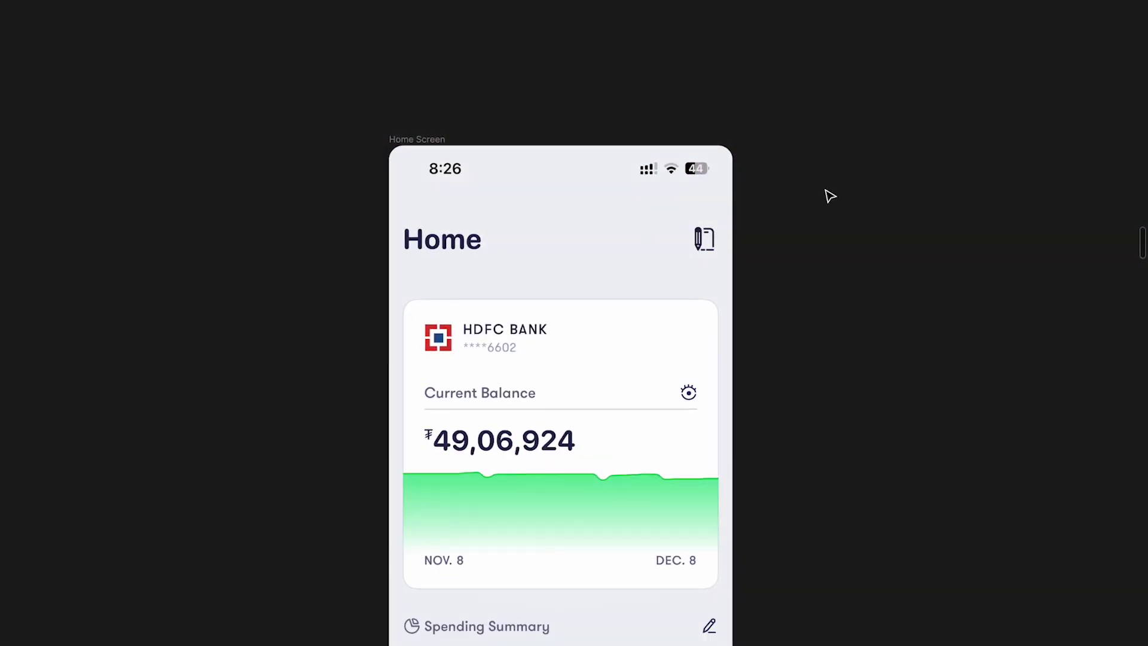
Review the Home Screen design from the Current Balance card through the Spending Summary and Cash Flow sections.
scroll(828, 193, "down", 3)
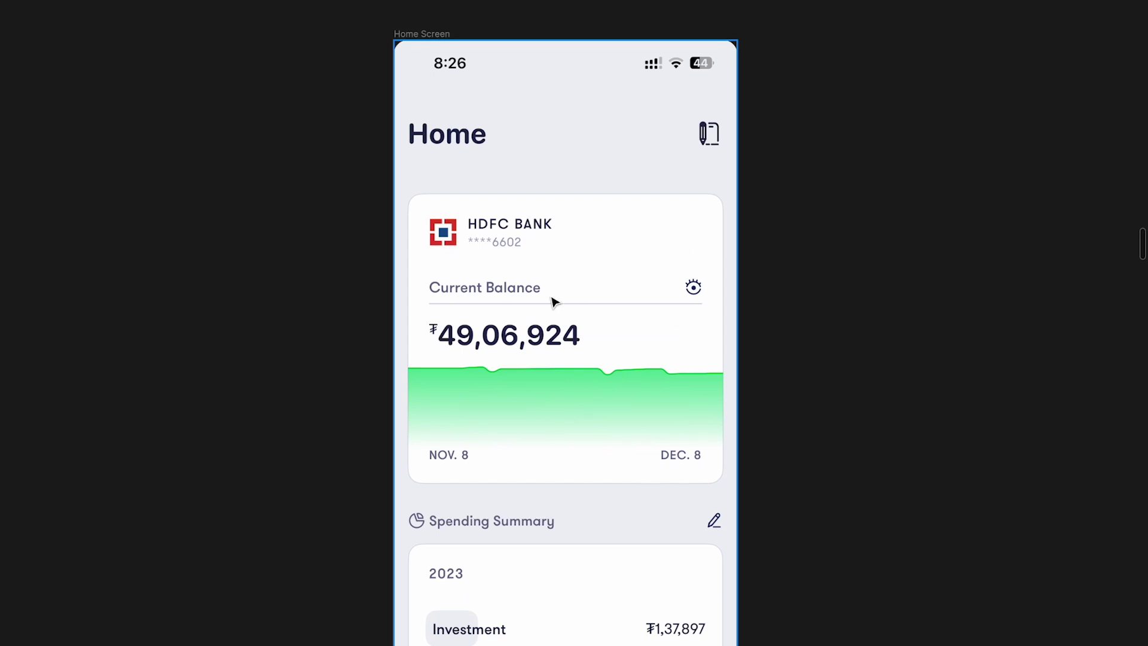
scroll(553, 302, "down", 6)
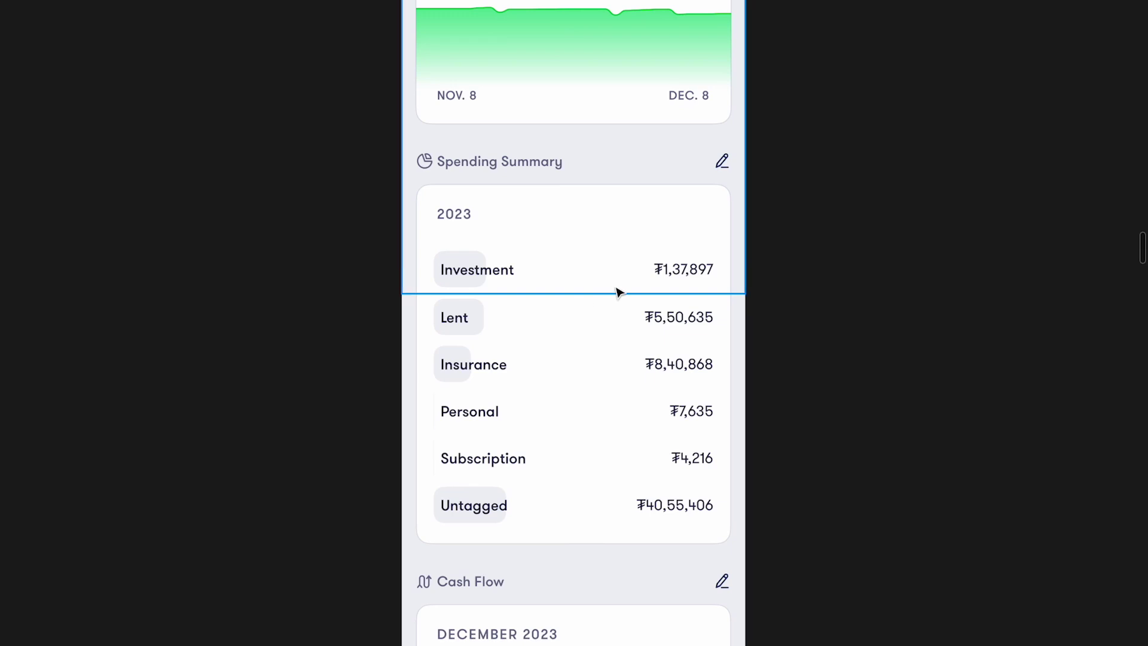
scroll(619, 292, "down", 6)
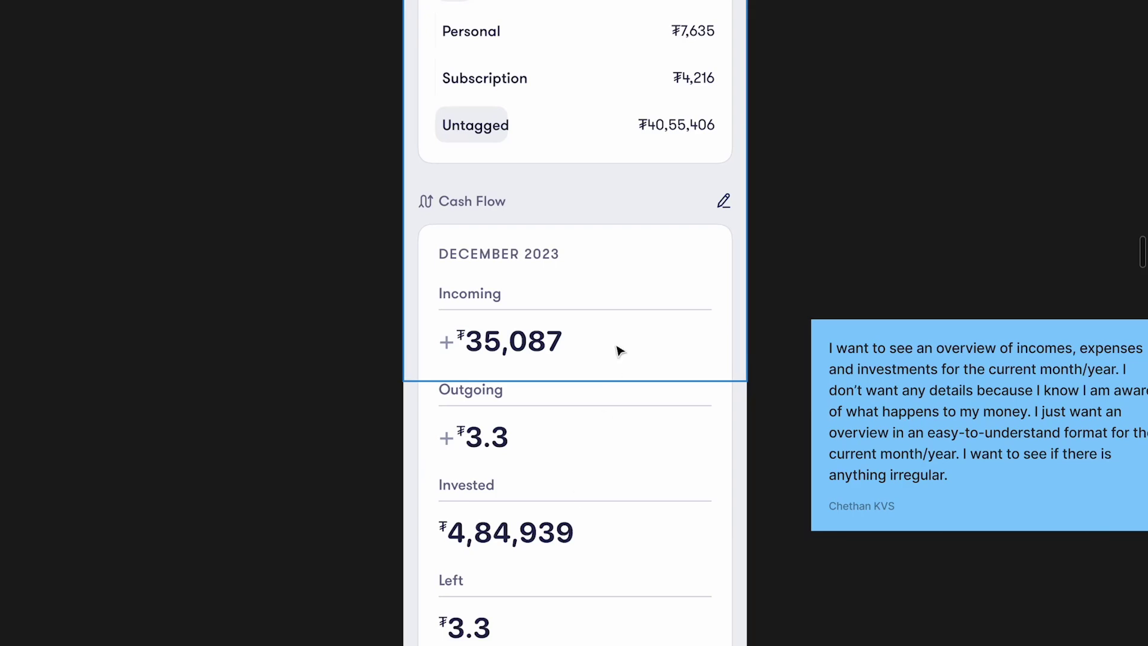
scroll(619, 352, "up", 4)
scroll(574, 188, "up", 2)
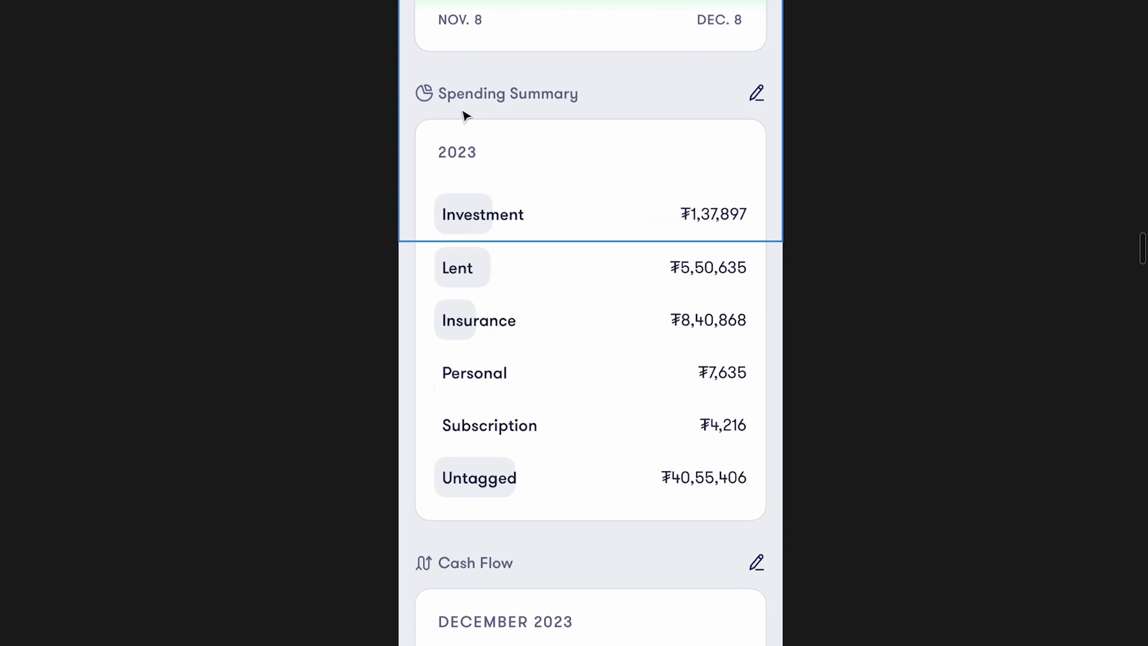
scroll(500, 120, "down", 5)
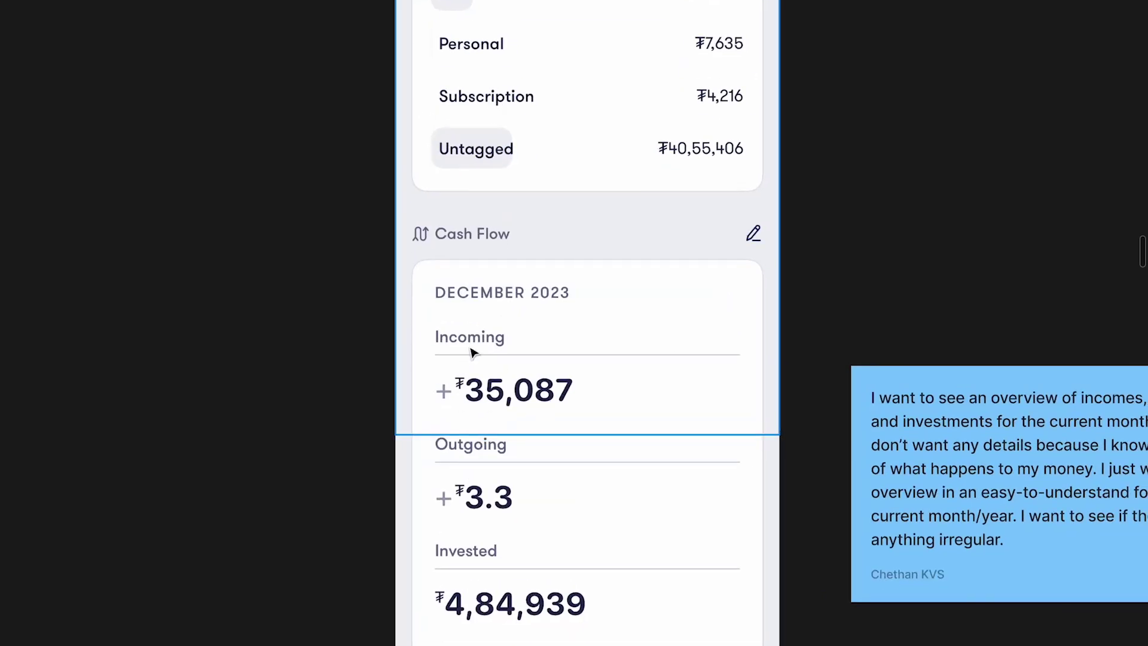
scroll(527, 321, "down", 1)
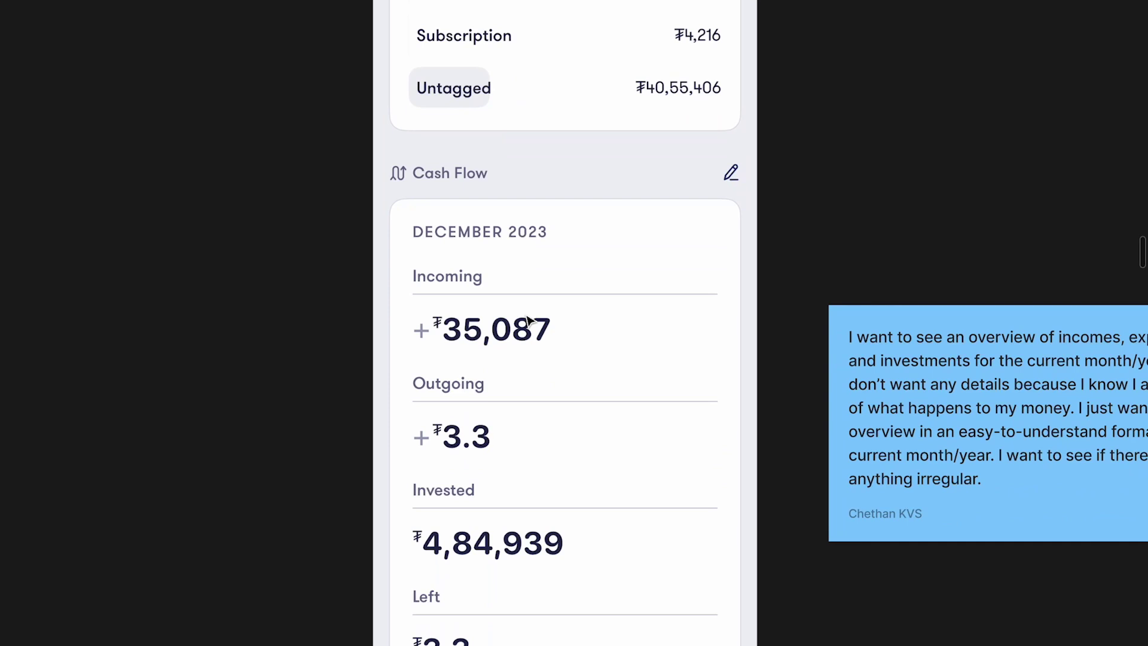
scroll(527, 322, "down", 1)
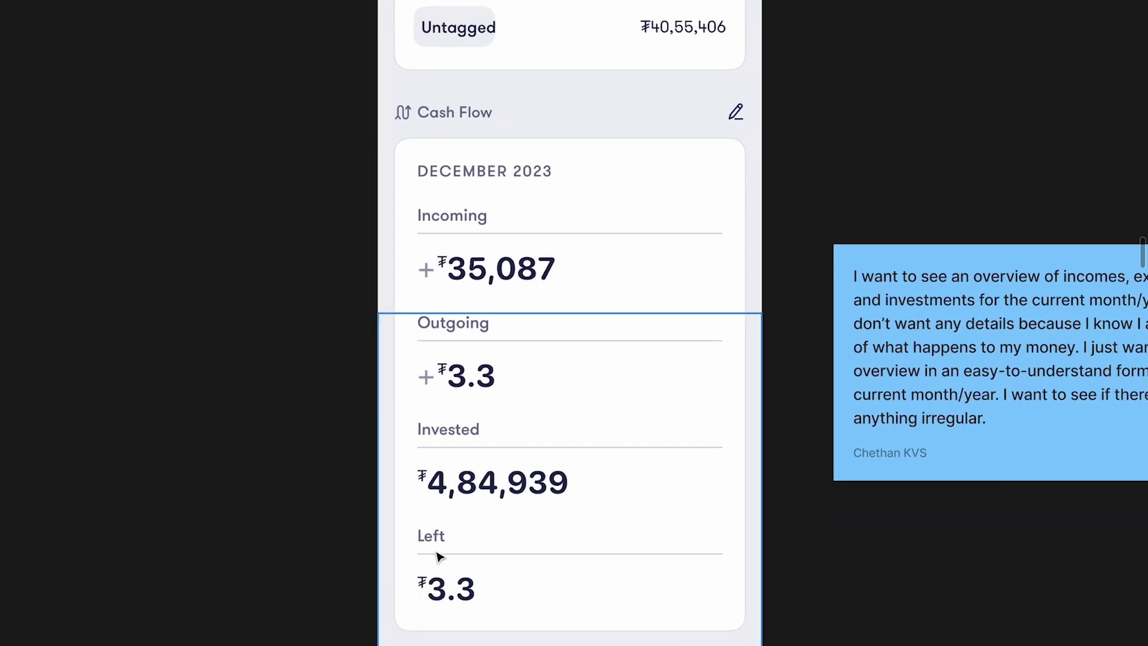
scroll(495, 561, "down", 1)
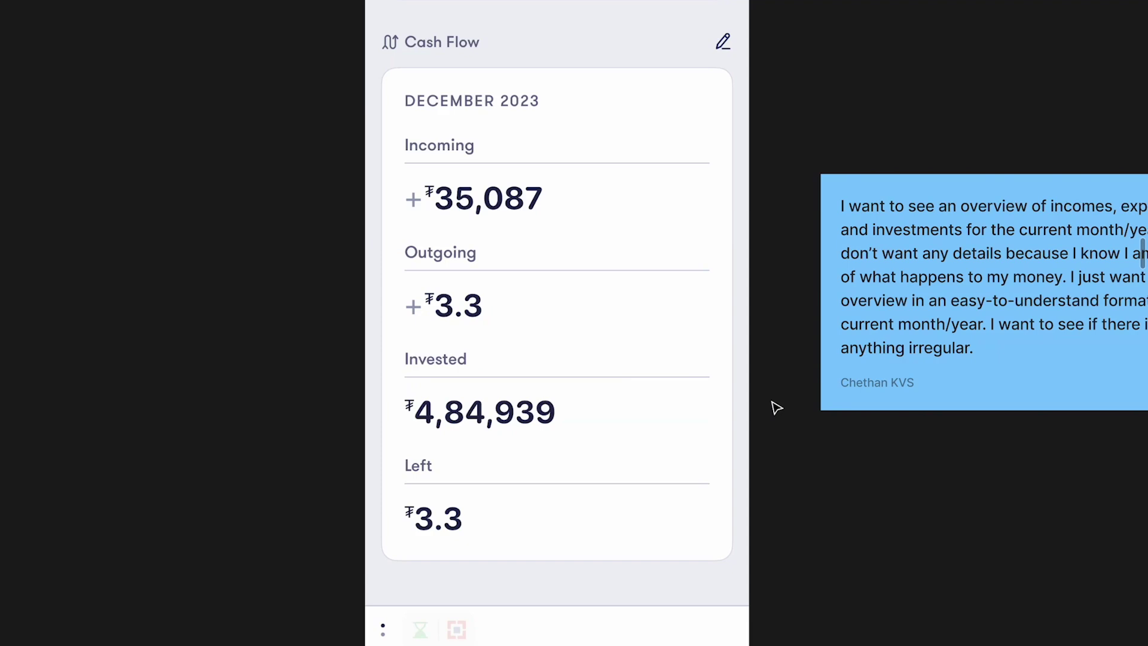
scroll(774, 318, "up", 8)
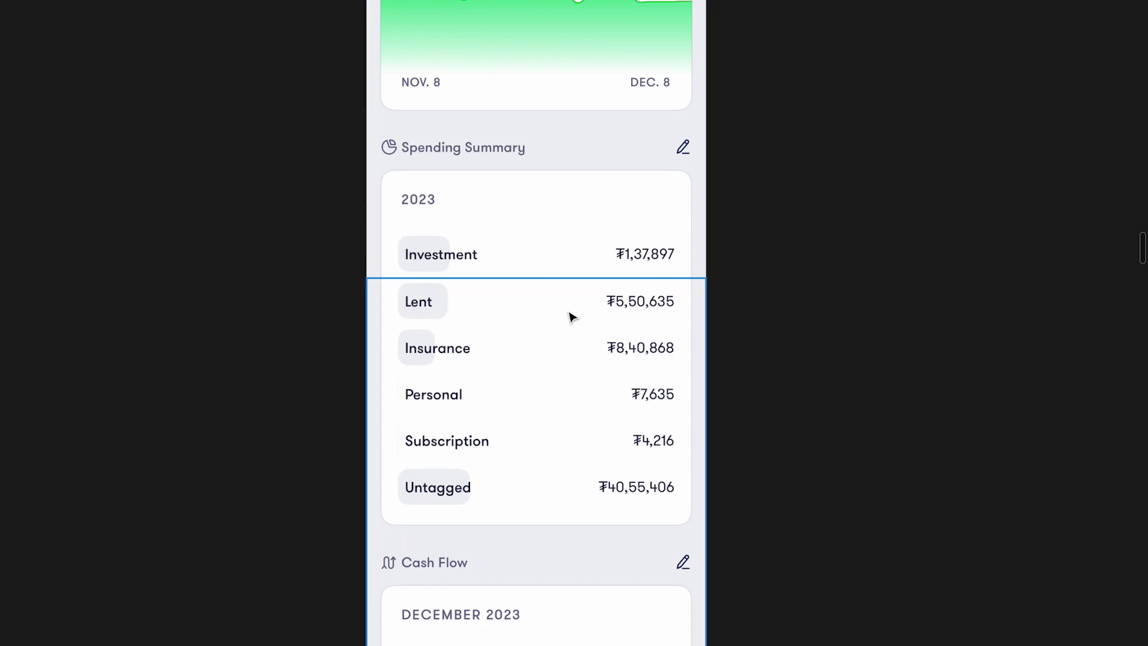
scroll(571, 317, "down", 10)
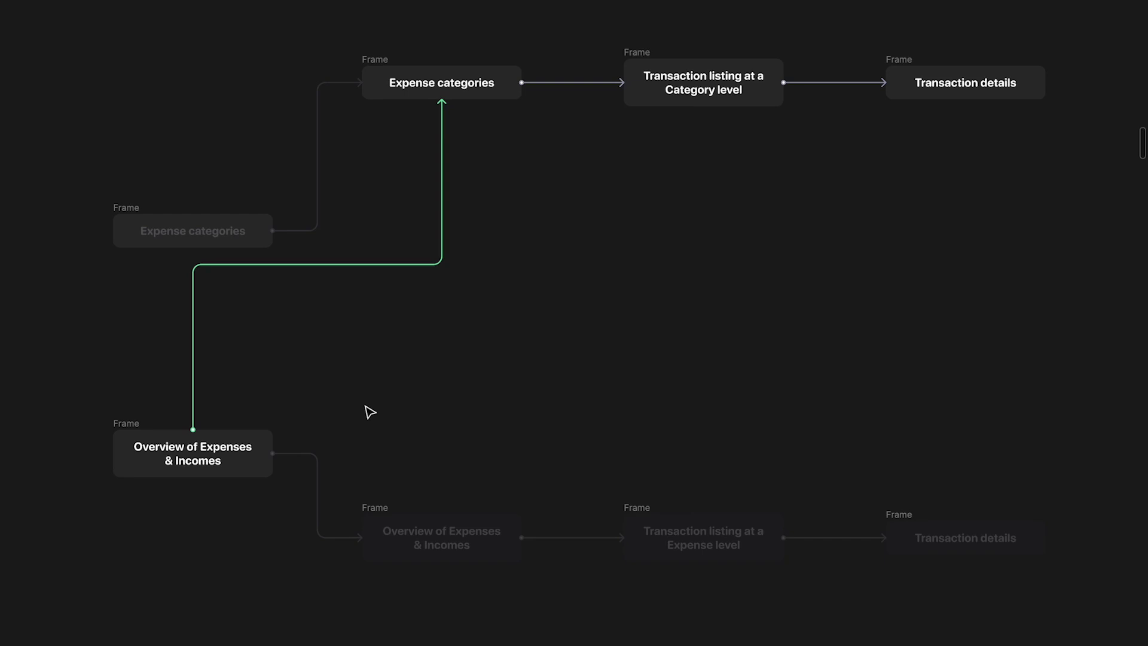
Select the faded Expense categories frame and the Overview of Expenses & Incomes frame in turn in the flow diagram.
left_click(128, 208)
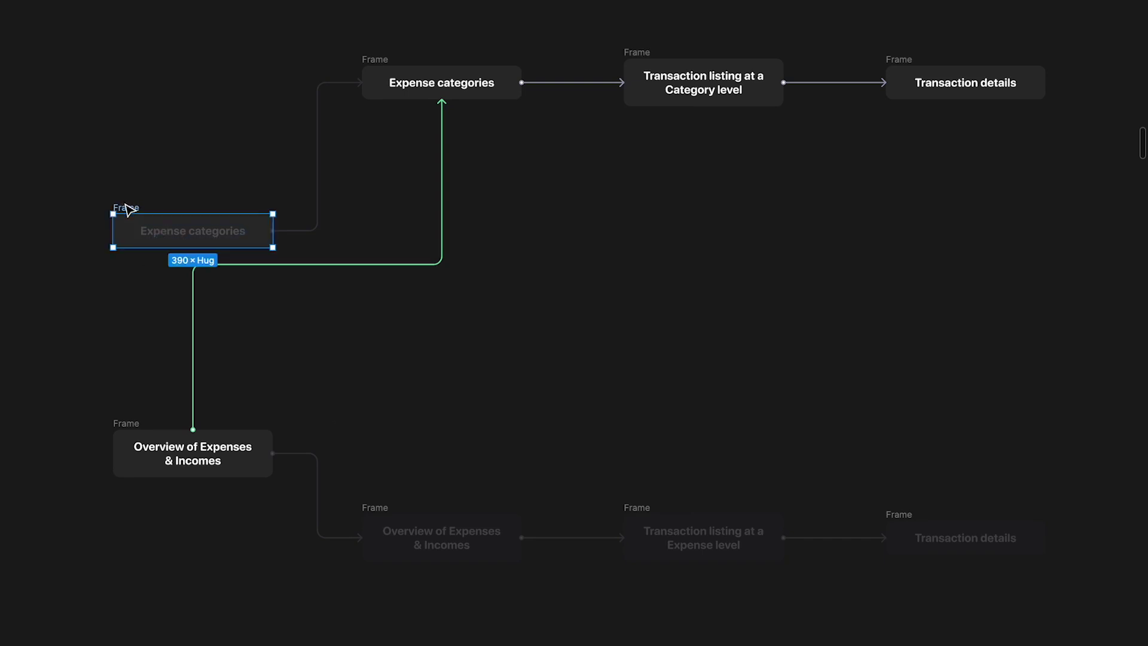
left_click(126, 425)
left_click(136, 208)
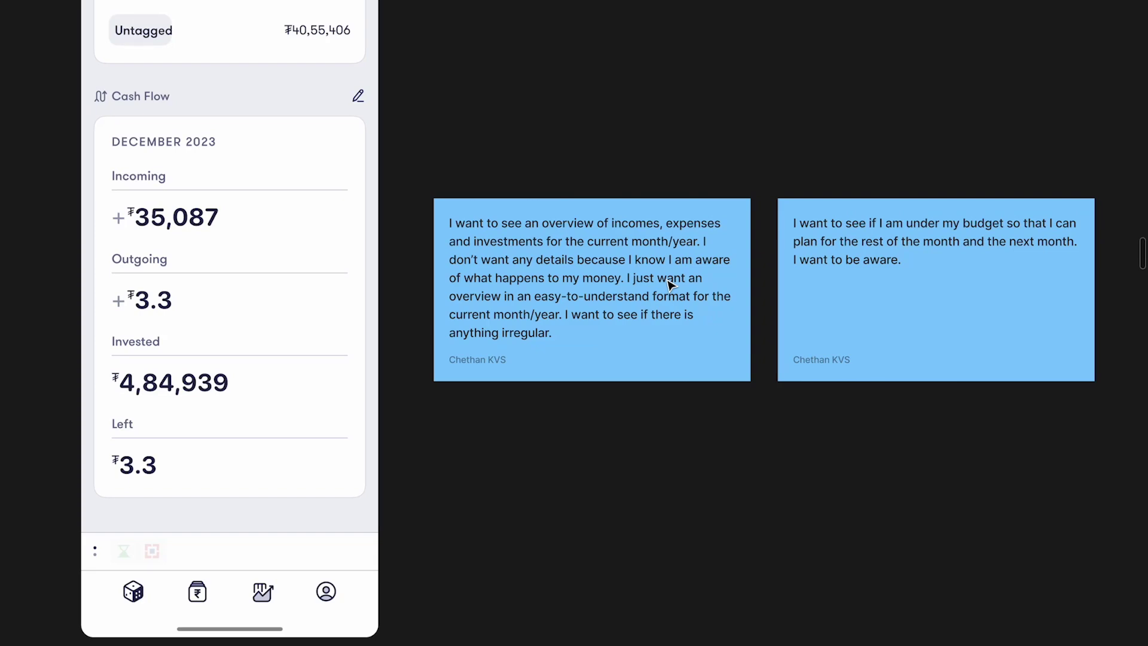
Read the two blue sticky notes about the money overview and budget, and compare them with the Cash Flow and Spending Summary cards.
scroll(669, 284, "up", 3)
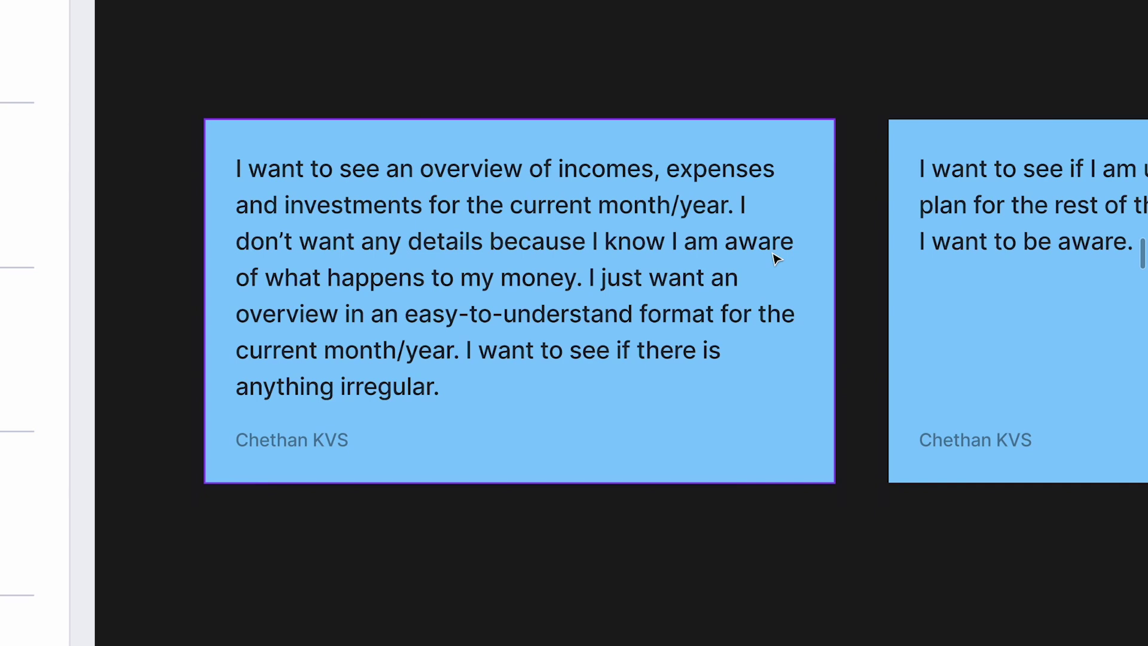
key("n")
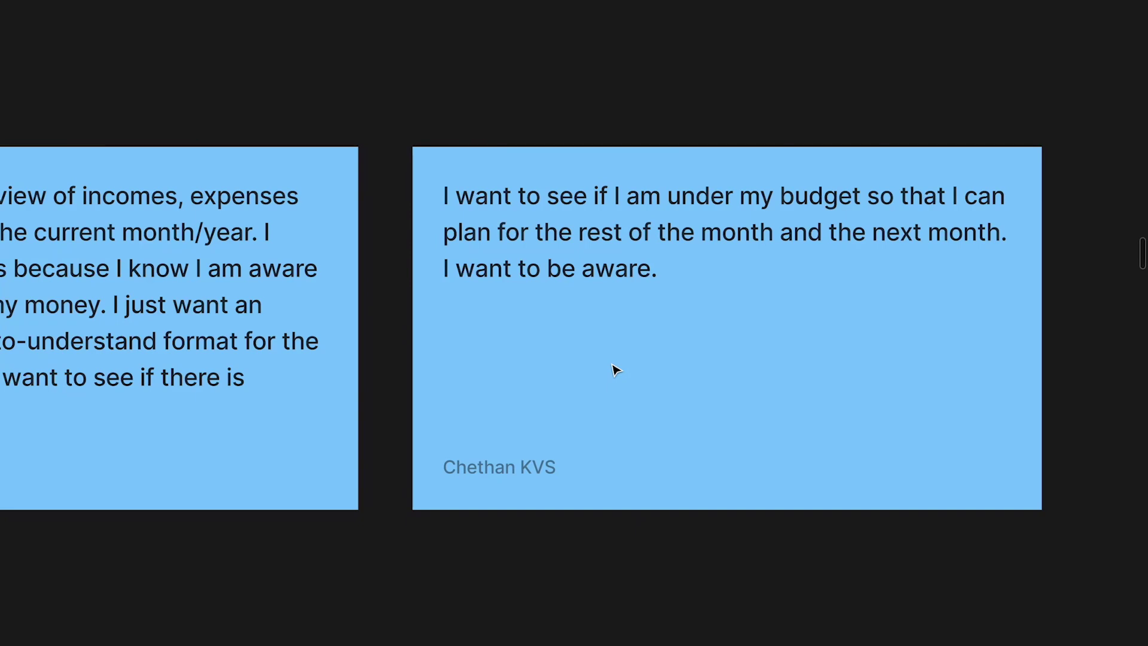
key("Right")
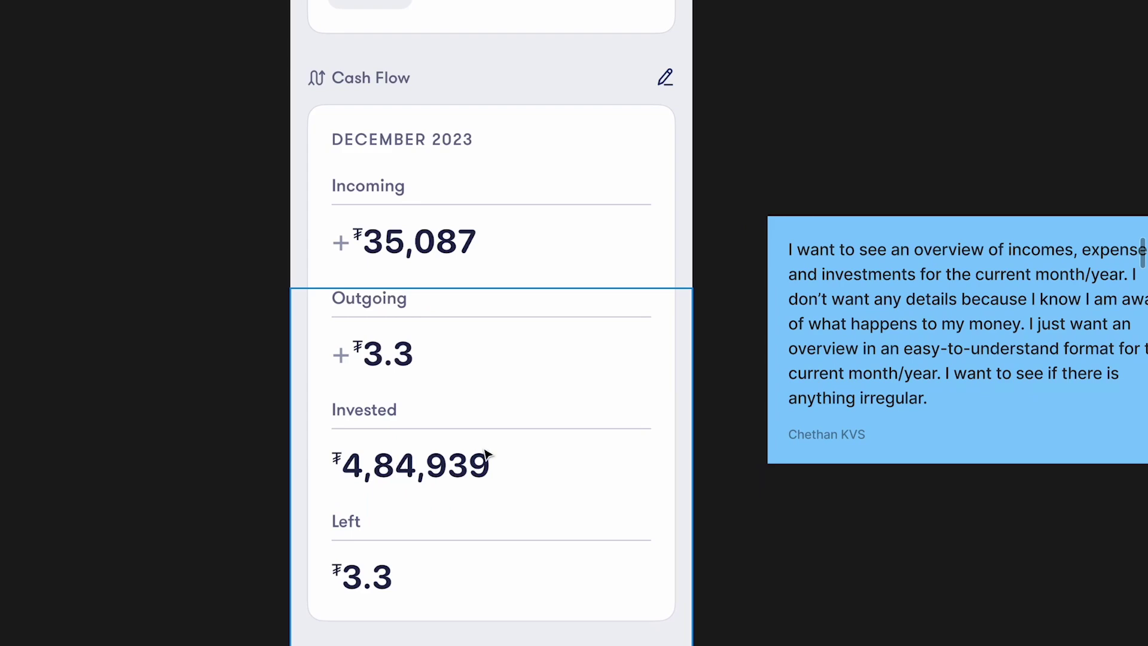
key("Right")
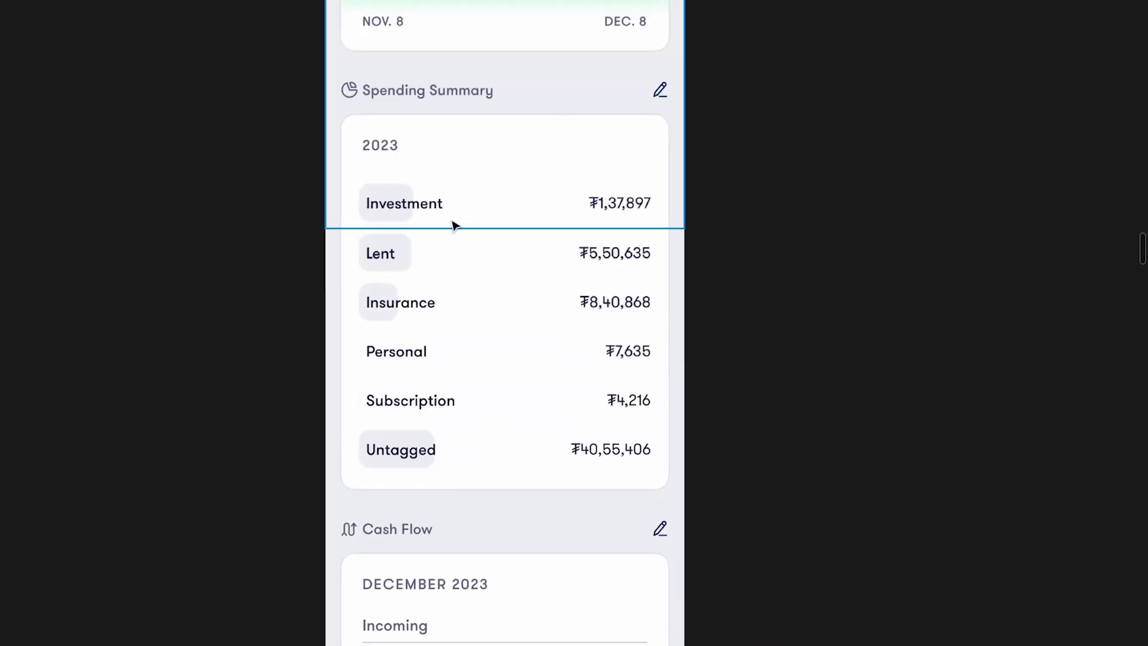
key("Right")
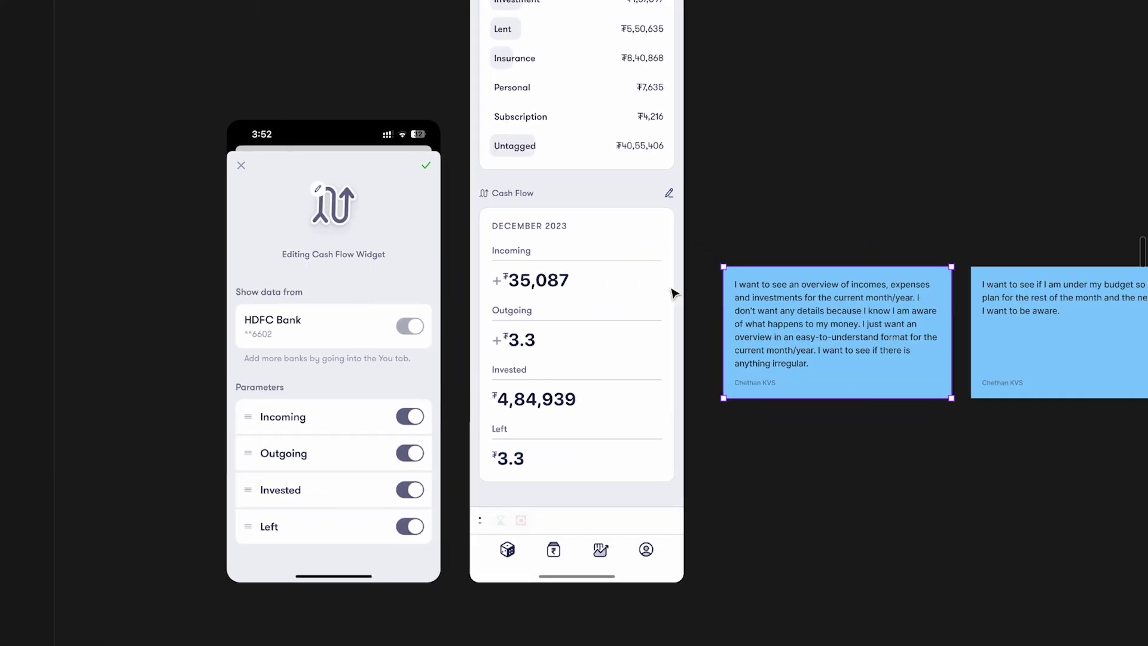
Shift both sticky notes away from the Home Screen and place the Editing Cash Flow Widget screen between them.
left_click_drag(674, 299, 1147, 347)
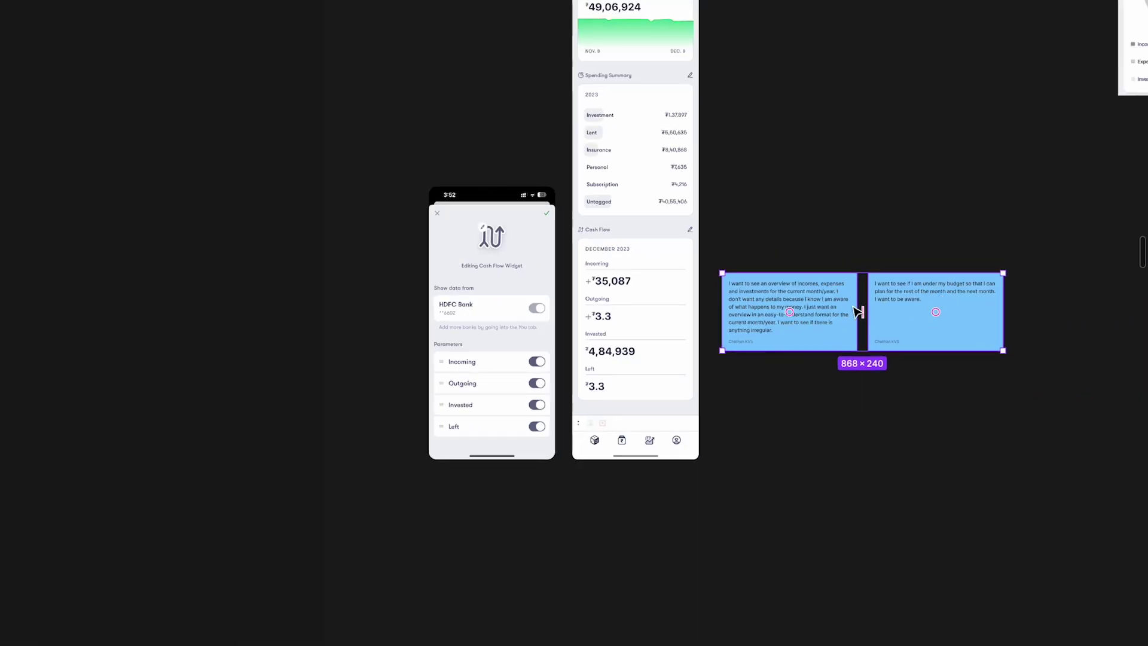
left_click_drag(866, 310, 1070, 333)
left_click_drag(496, 288, 1080, 394)
scroll(795, 281, "right", 4)
left_click_drag(902, 336, 837, 328)
Examine the Editing Cash Flow Widget screen's data source and parameter toggles alongside the Cash Flow card.
scroll(608, 299, "up", 5)
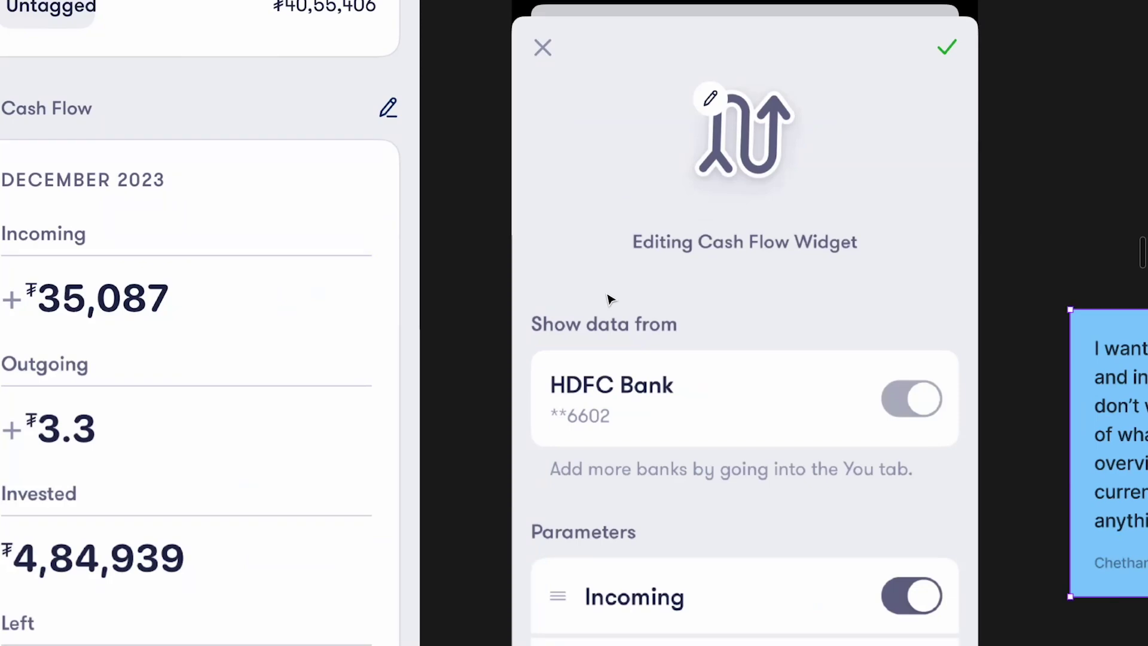
scroll(608, 299, "left", 5)
scroll(658, 177, "right", 2)
scroll(662, 180, "down", 3)
scroll(662, 179, "down", 3)
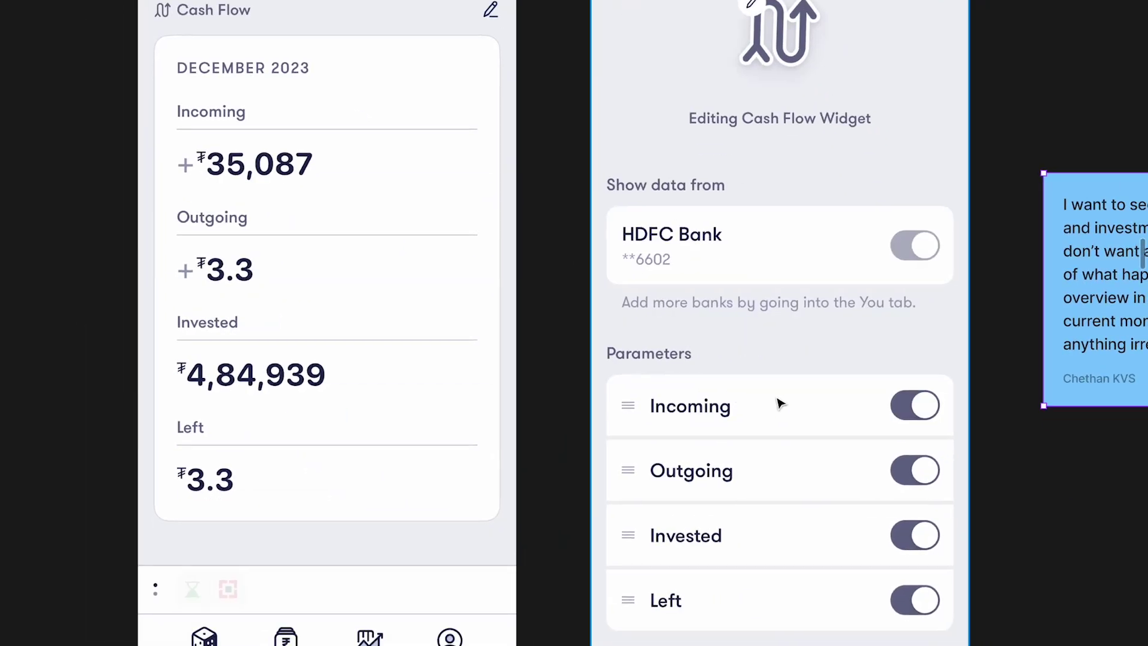
scroll(871, 505, "down", 2)
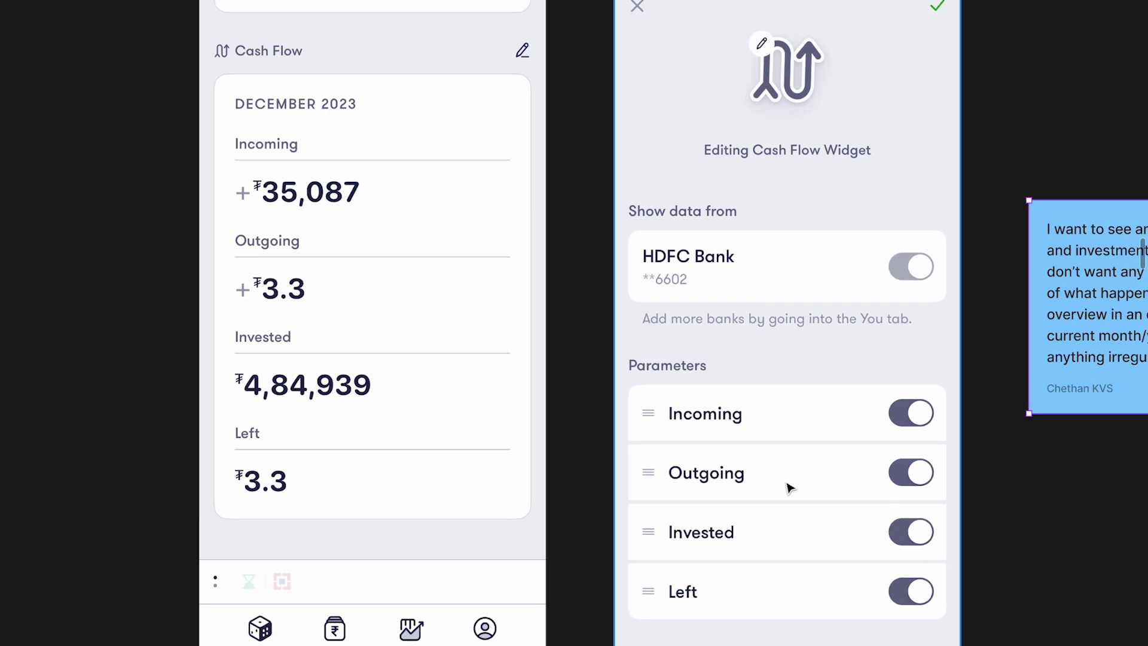
scroll(789, 487, "down", 2)
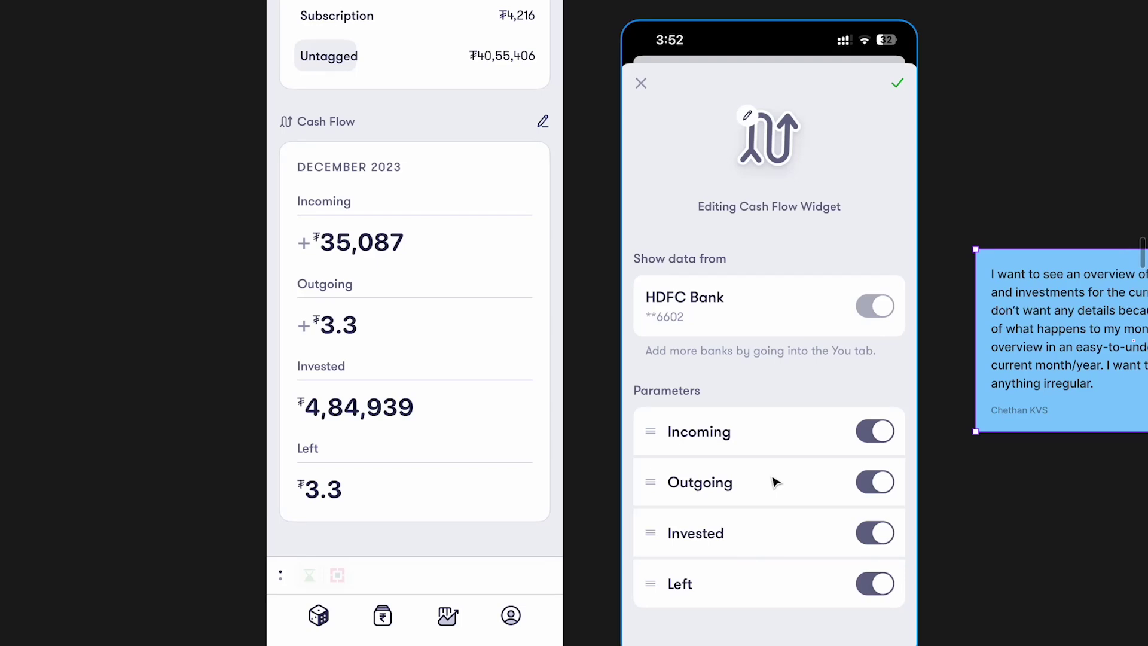
left_click(609, 380)
scroll(559, 291, "up", 2)
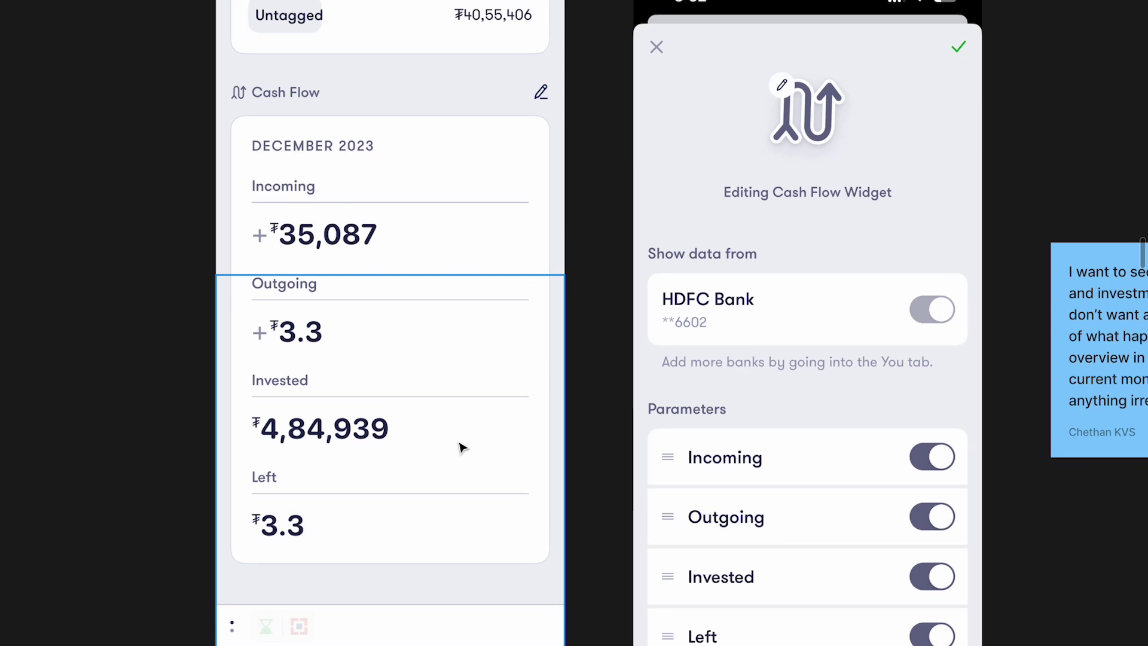
scroll(463, 446, "left", 3)
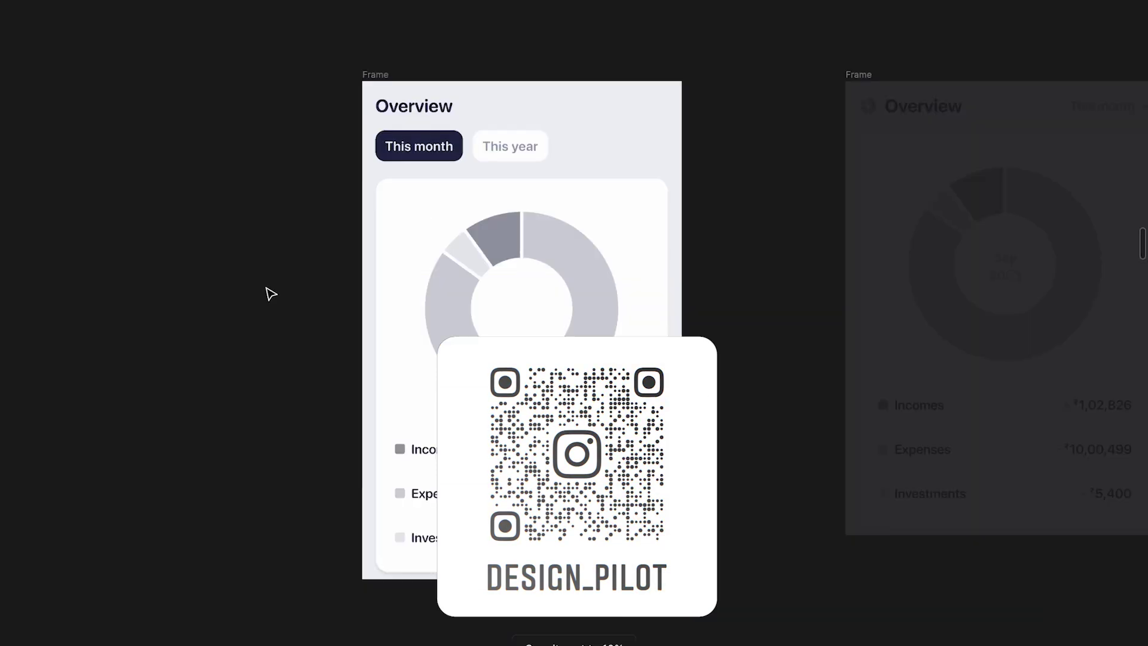
Inspect the Overview frame's title and its This month and This year toggle by selecting them.
scroll(251, 273, "up", 3)
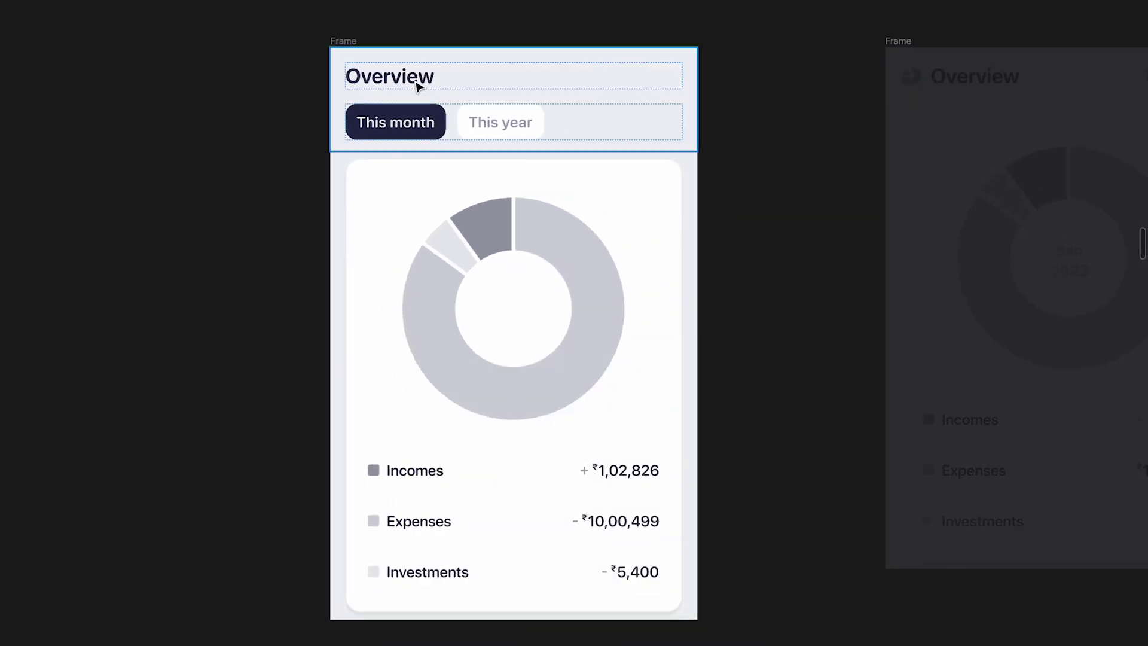
double_click(385, 78)
left_click(397, 121)
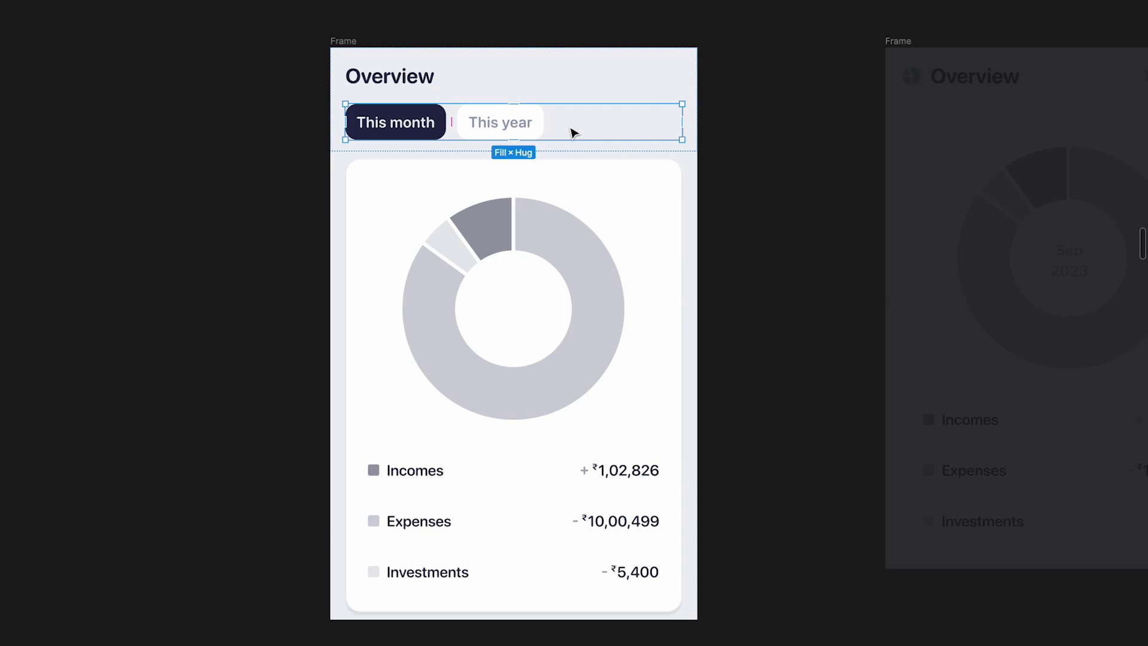
left_click(487, 136)
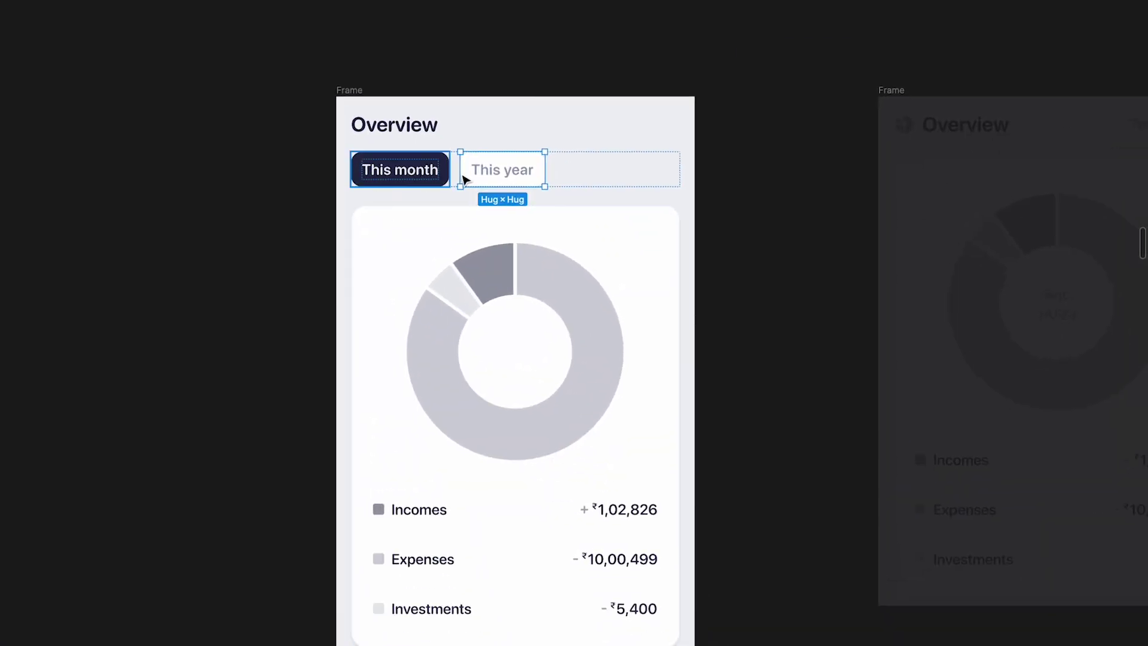
Examine the Overview card's donut chart and its Incomes, Expenses and Investments rows, along with the dimmed Overview frame beside it.
scroll(720, 173, "down", 2)
scroll(720, 172, "left", 1)
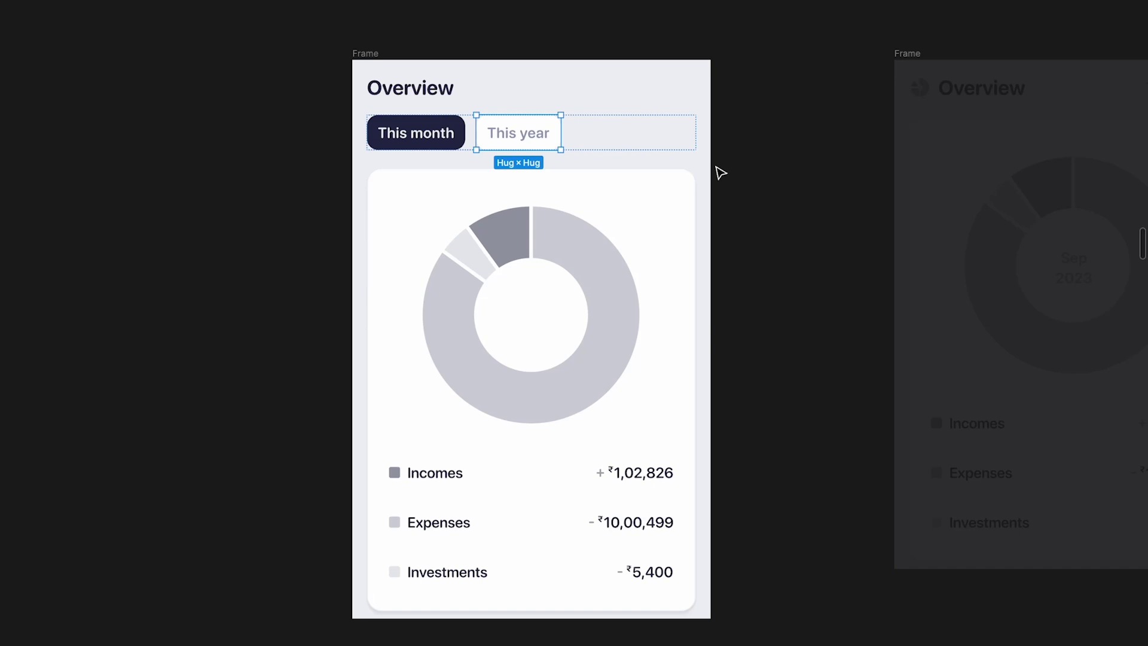
scroll(720, 172, "down", 1)
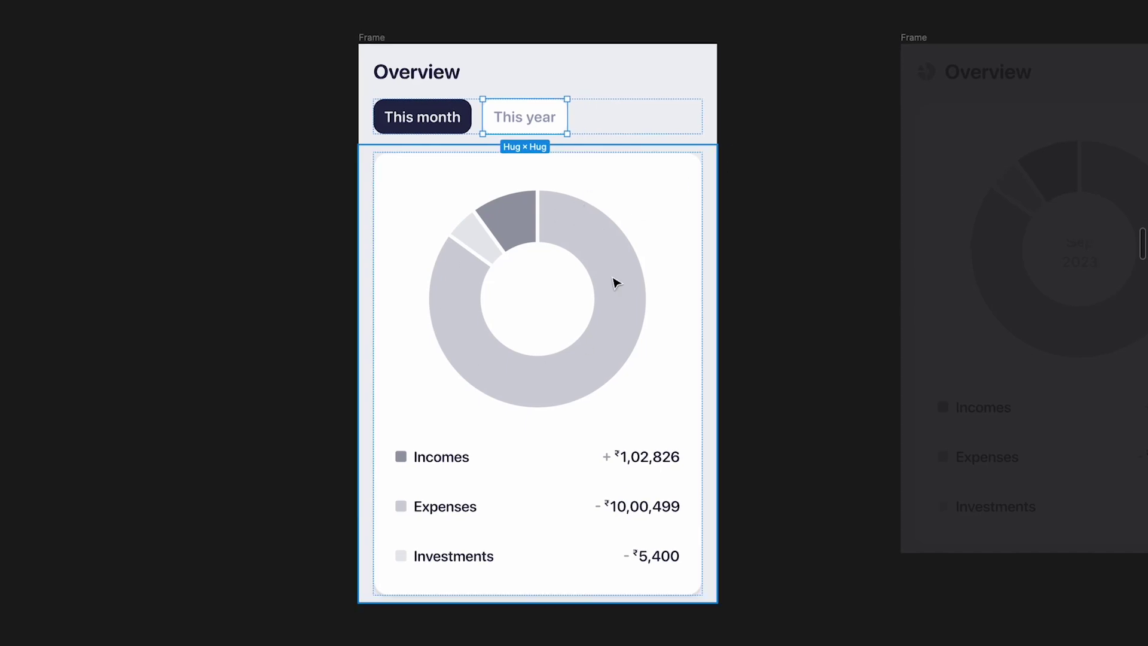
scroll(616, 283, "up", 2)
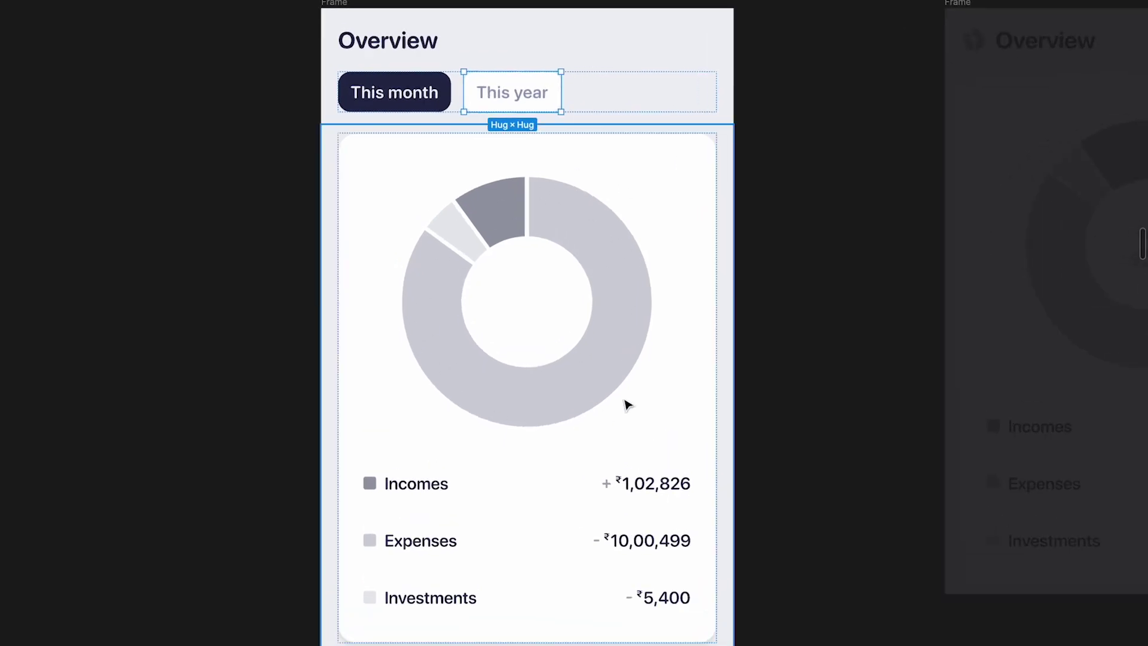
scroll(628, 404, "down", 1)
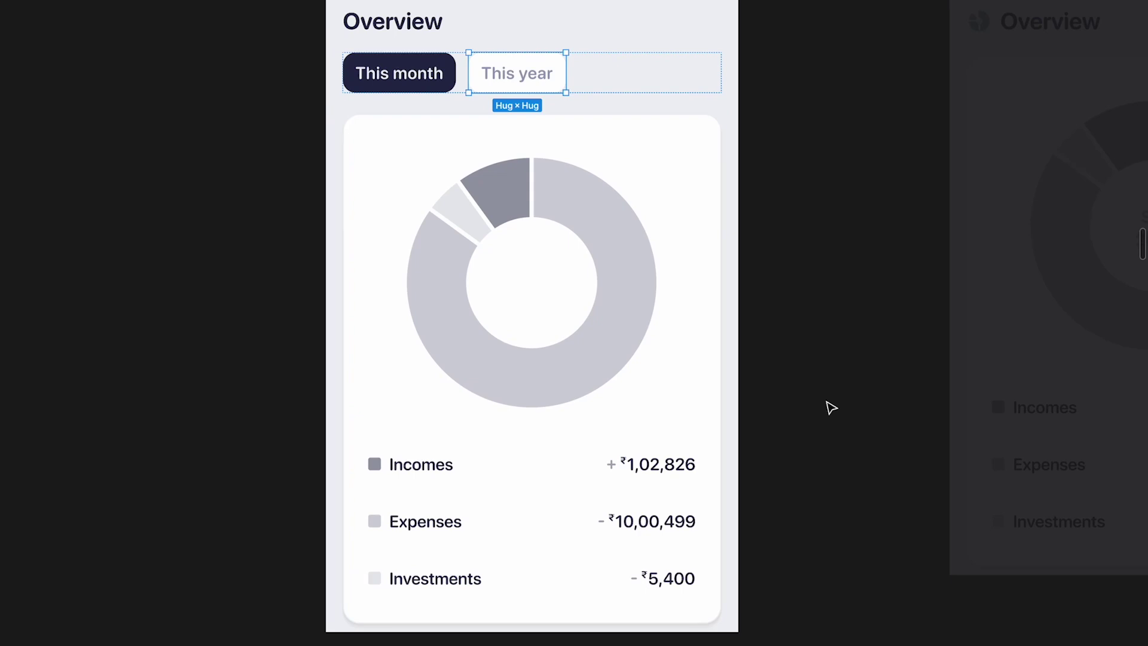
scroll(831, 407, "up", 2)
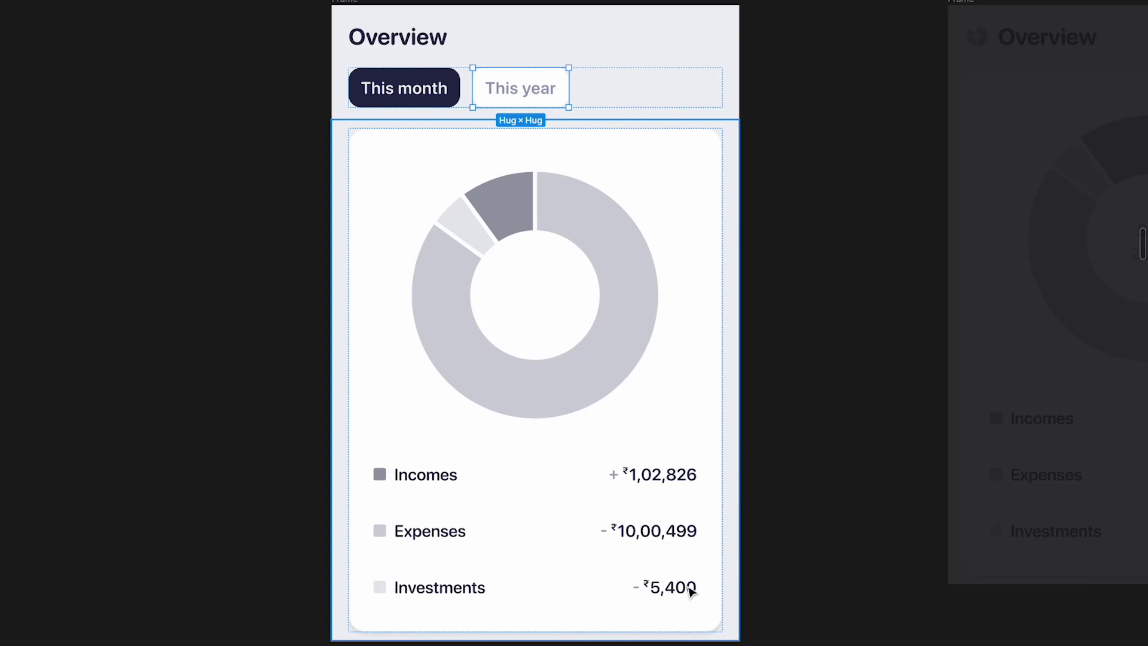
scroll(687, 574, "down", 2)
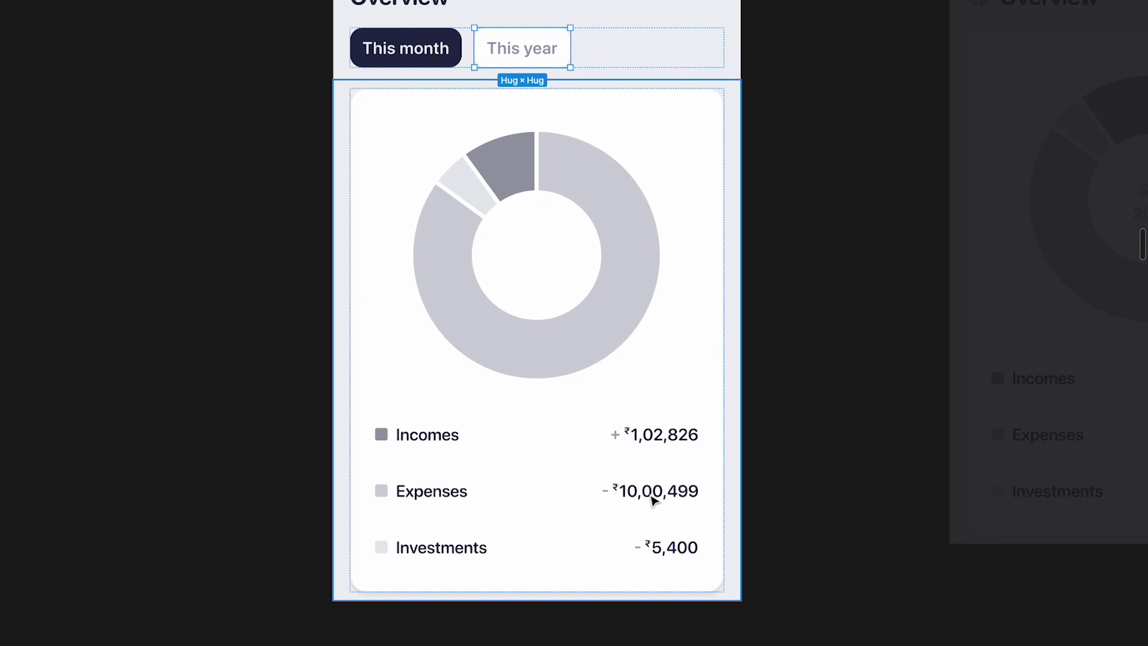
scroll(651, 501, "down", 3)
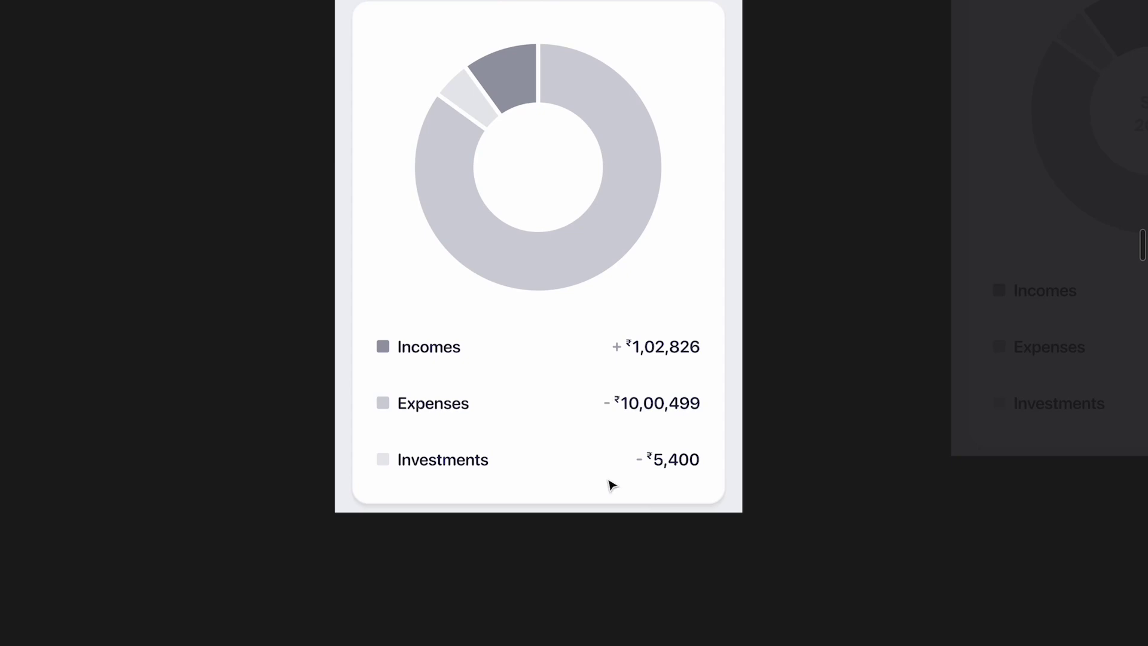
scroll(601, 393, "right", 5)
scroll(601, 393, "up", 3)
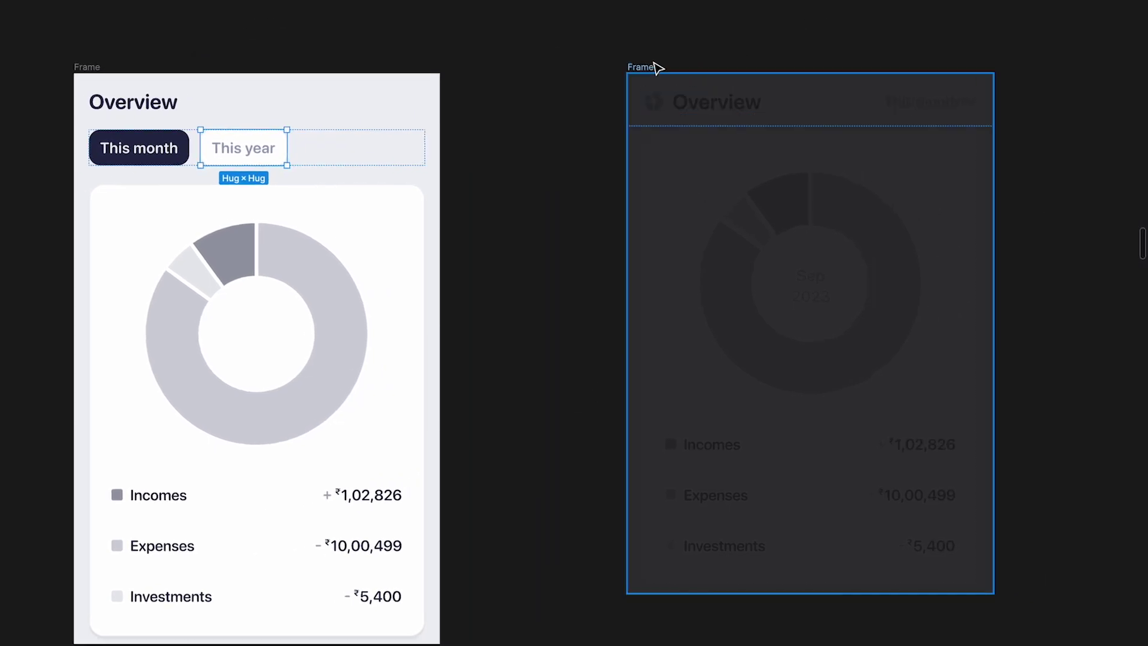
Restore the dimmed Overview frame with the This month dropdown to full opacity.
left_click(655, 68)
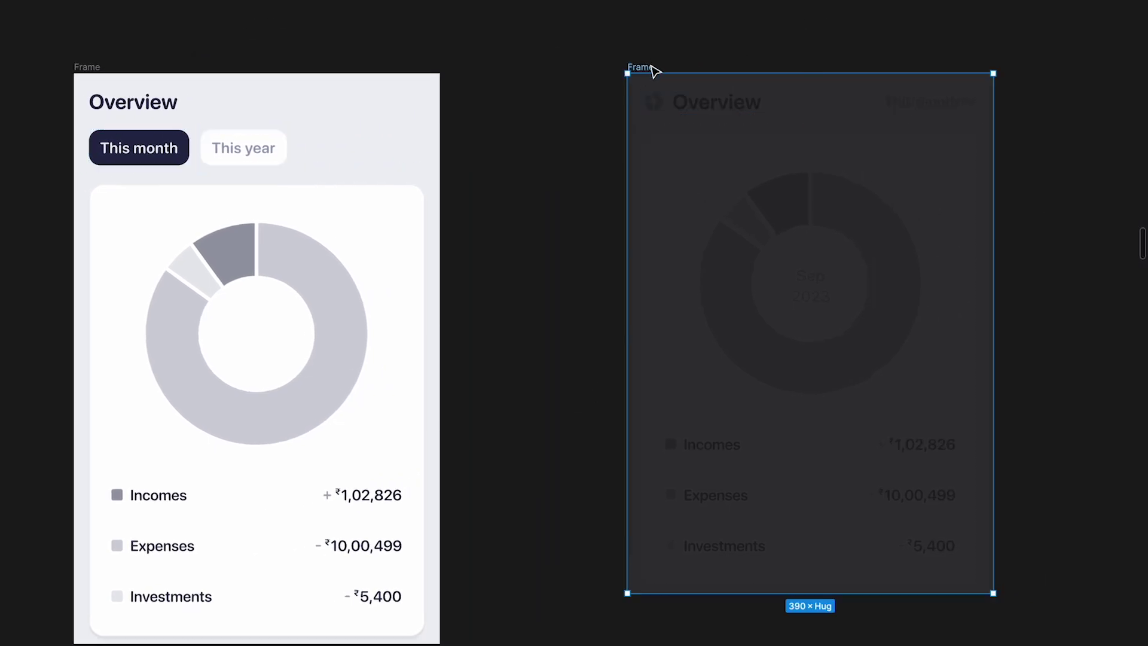
key("0")
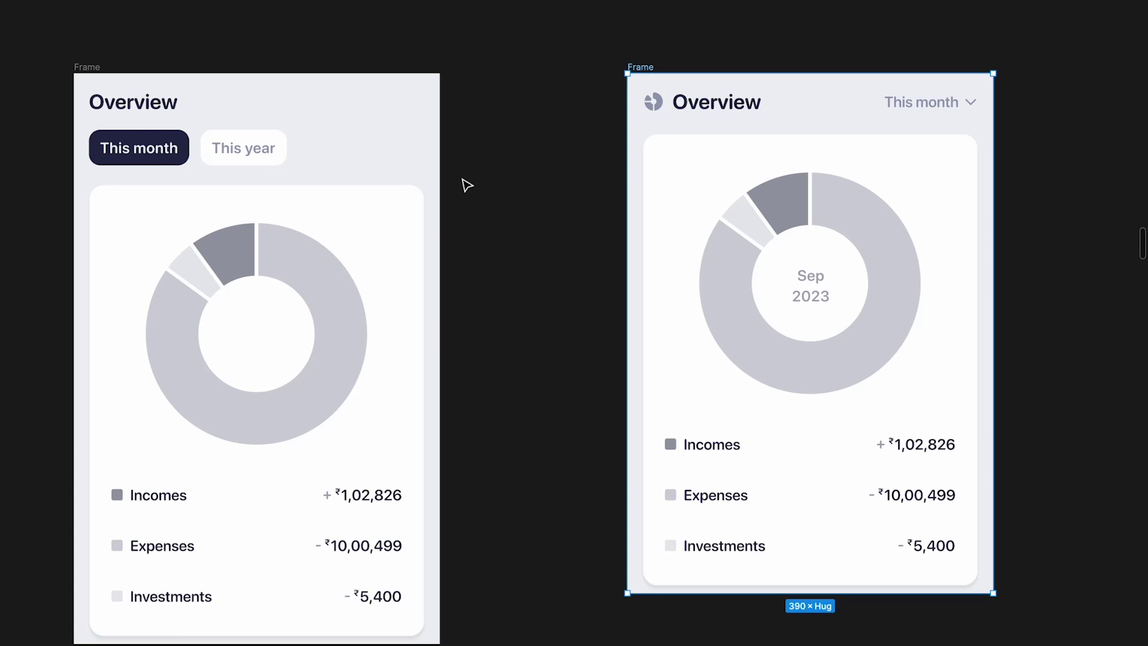
scroll(467, 185, "right", 4)
scroll(599, 120, "left", 3)
scroll(600, 120, "up", 1)
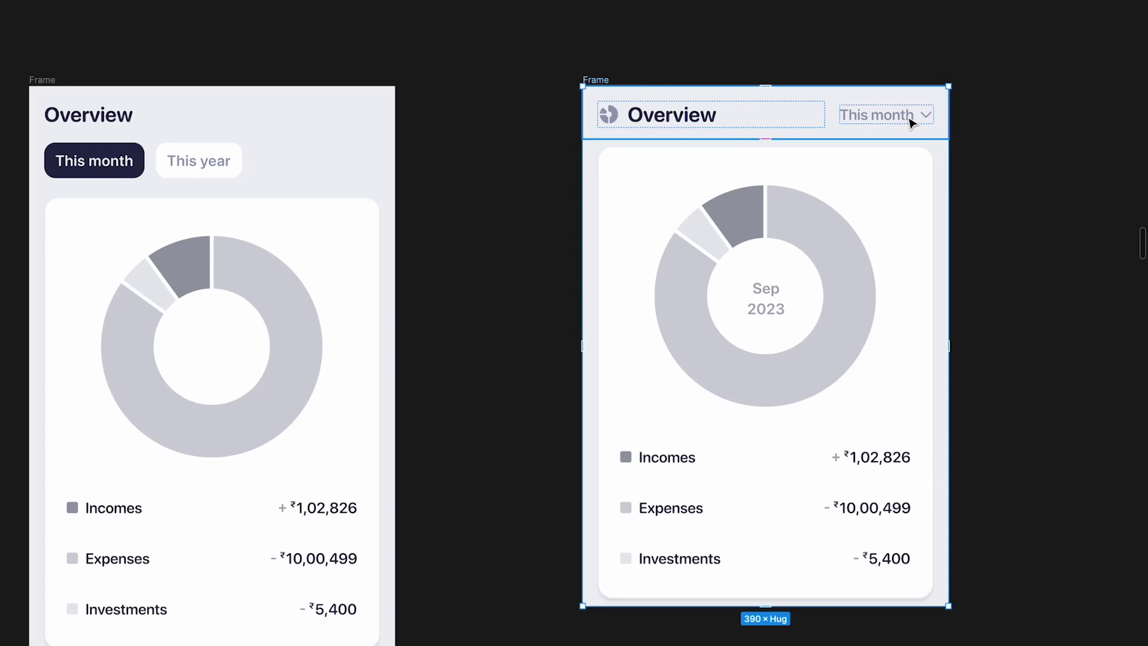
Examine the Cash Flow widget's edit icon and editing screen, then compare the Overview frame's dropdown and donut centre label.
scroll(912, 123, "down", 5)
scroll(302, 383, "up", 6)
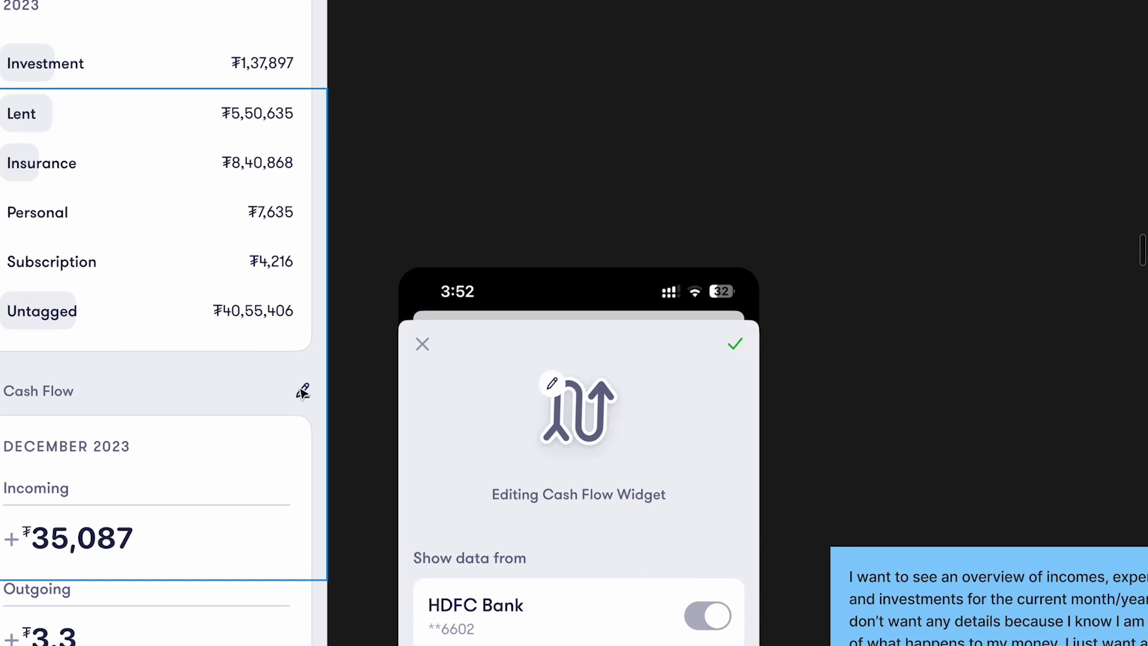
scroll(303, 391, "left", 3)
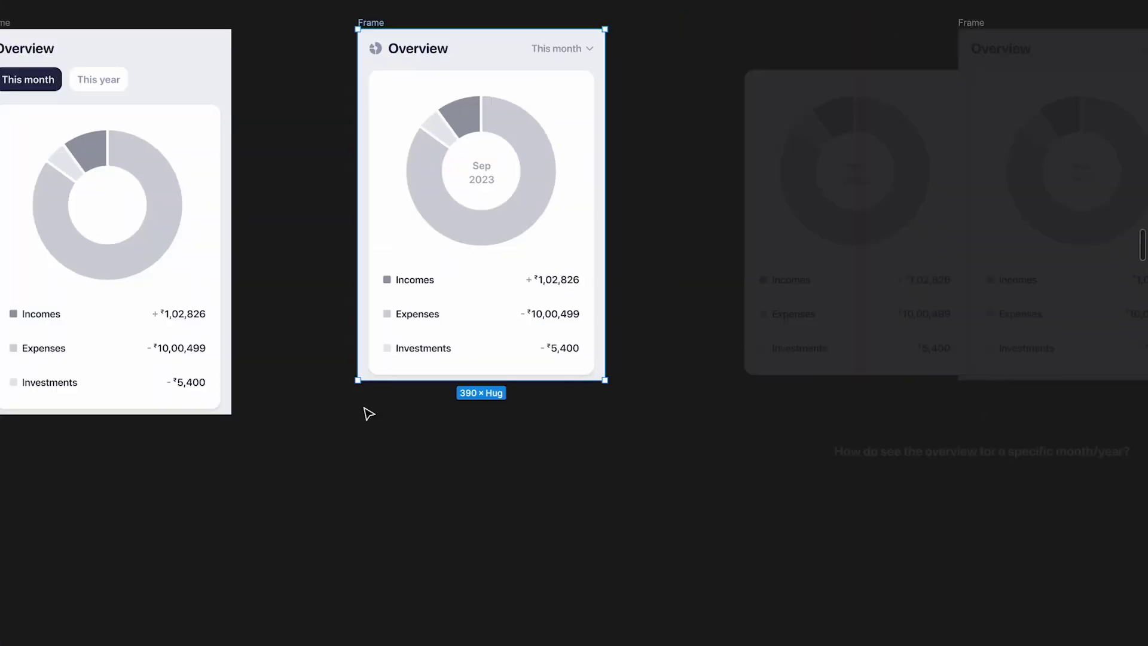
key("shift+2")
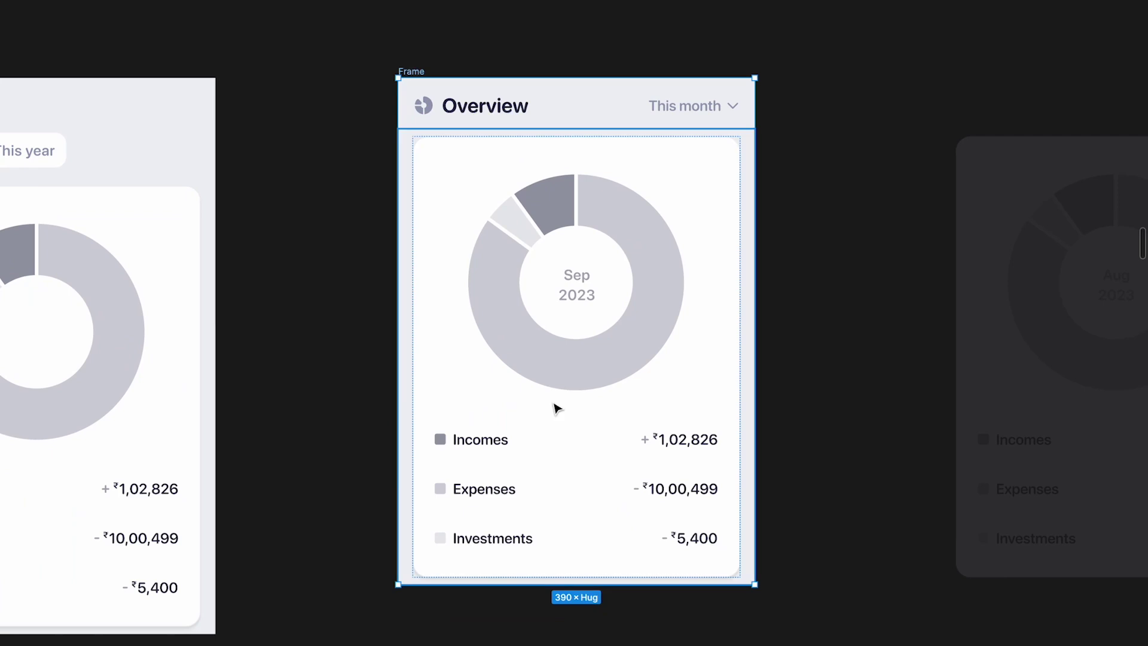
scroll(556, 408, "down", 2)
scroll(737, 253, "left", 3)
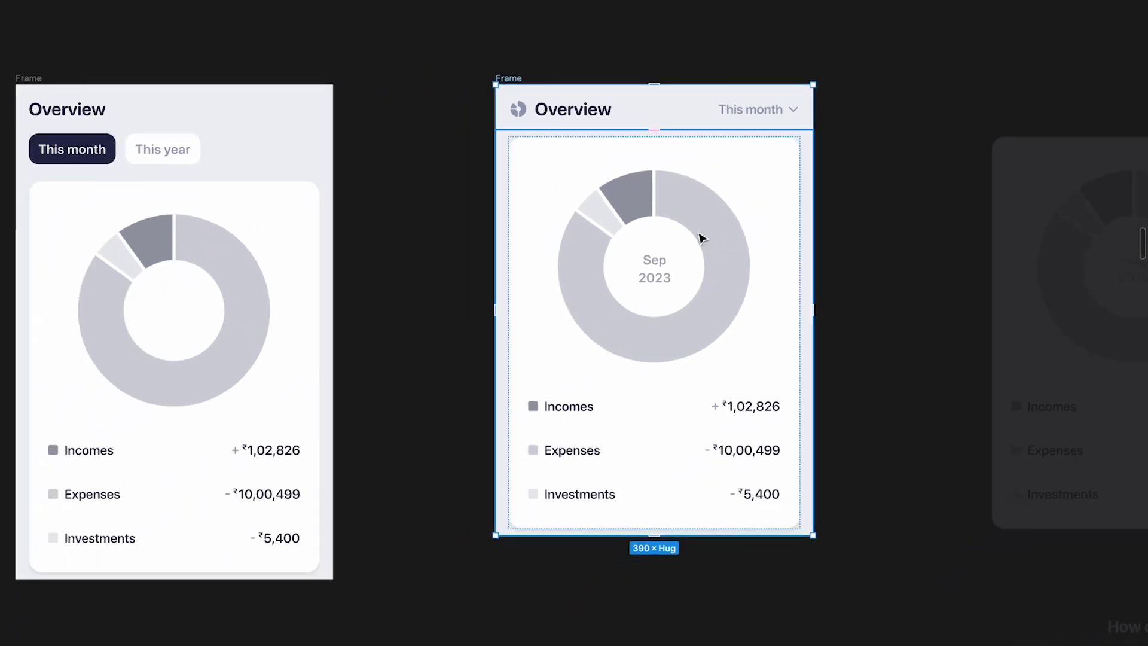
scroll(321, 211, "left", 3)
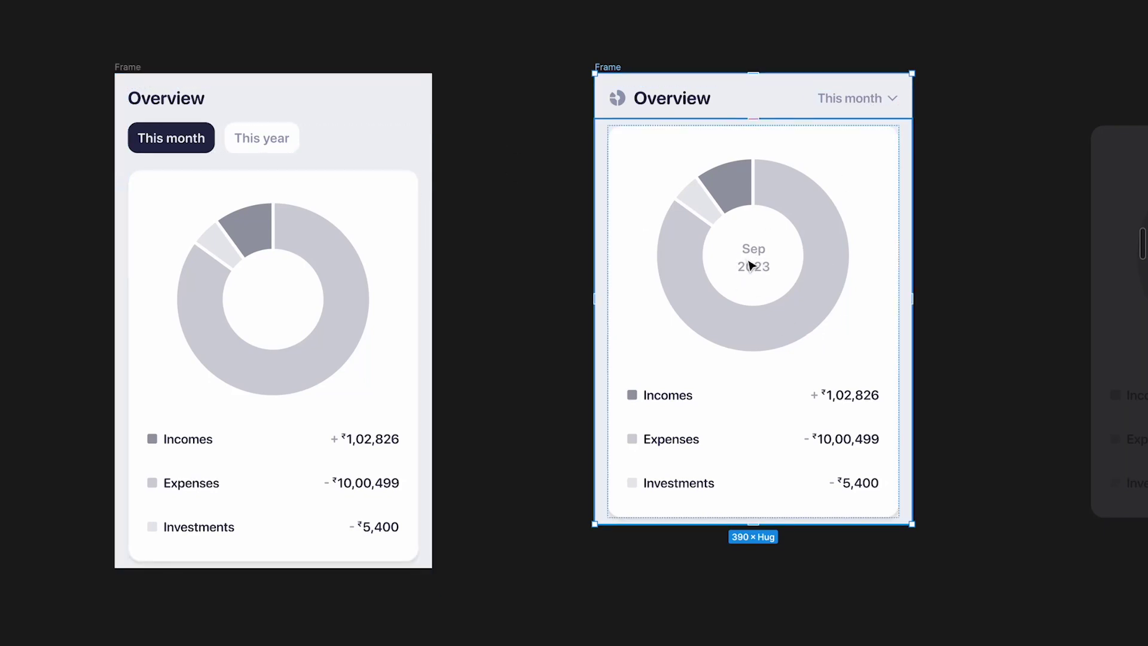
Set the opacity of the Overview frame with the Monthly dropdown and the Aug and Sep 2023 cards to 100%.
scroll(712, 227, "right", 10)
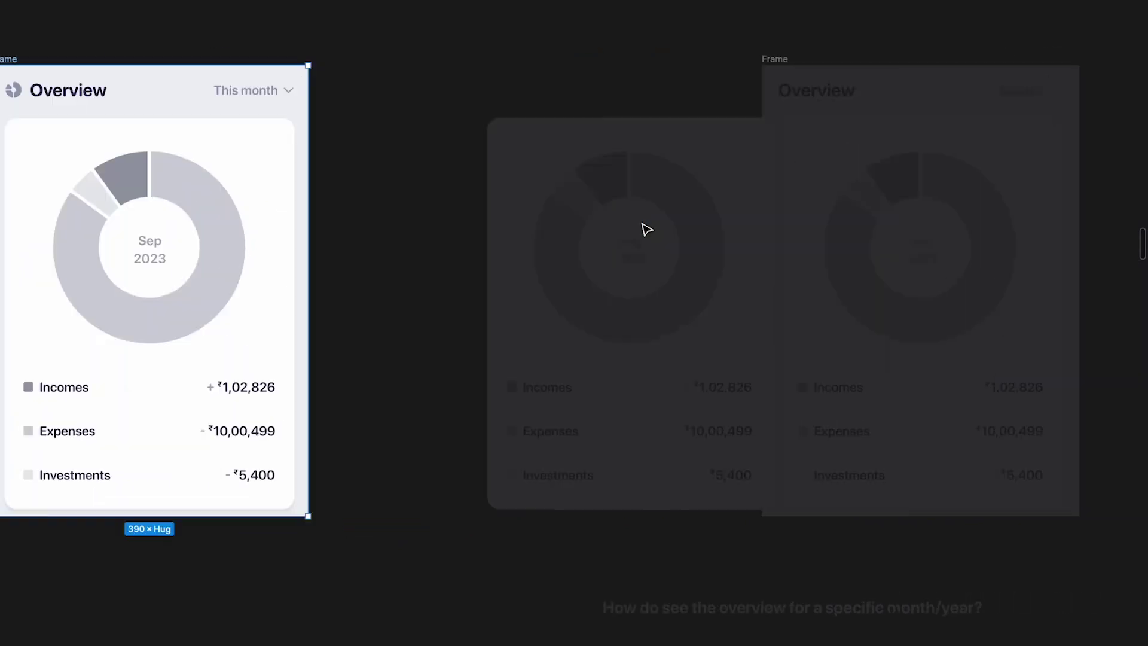
scroll(647, 229, "right", 3)
left_click(665, 69)
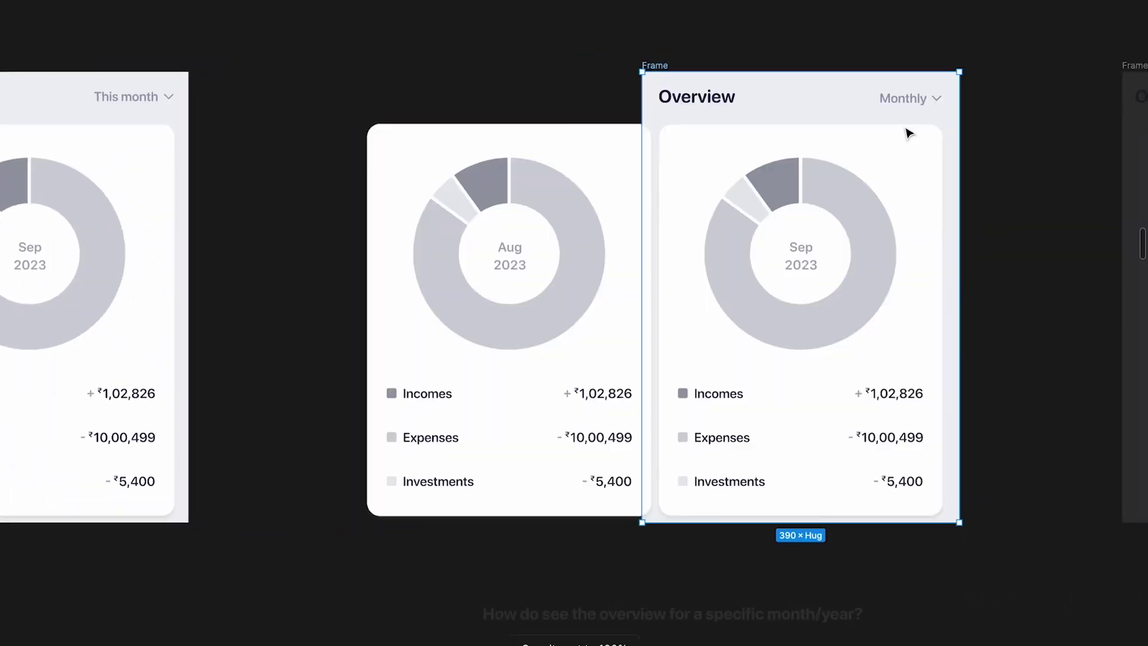
Restore the dimmed question about a specific month/year to full opacity and move it up closer beneath the Monthly Overview cards.
left_click(787, 582)
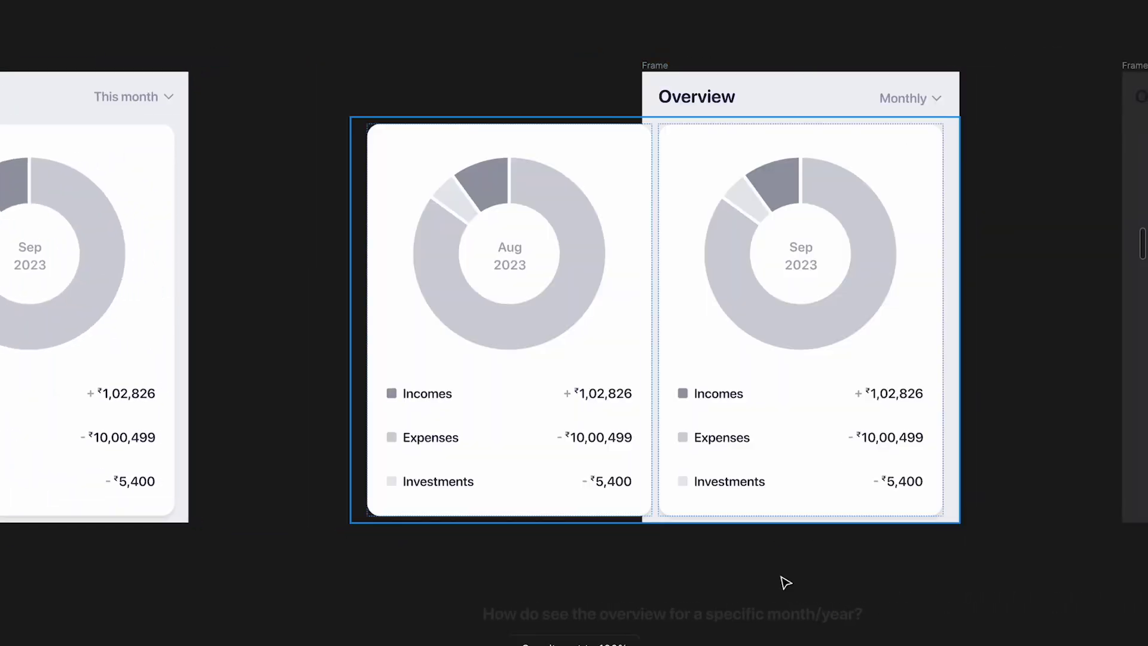
left_click(776, 616)
left_click_drag(829, 619, 825, 565)
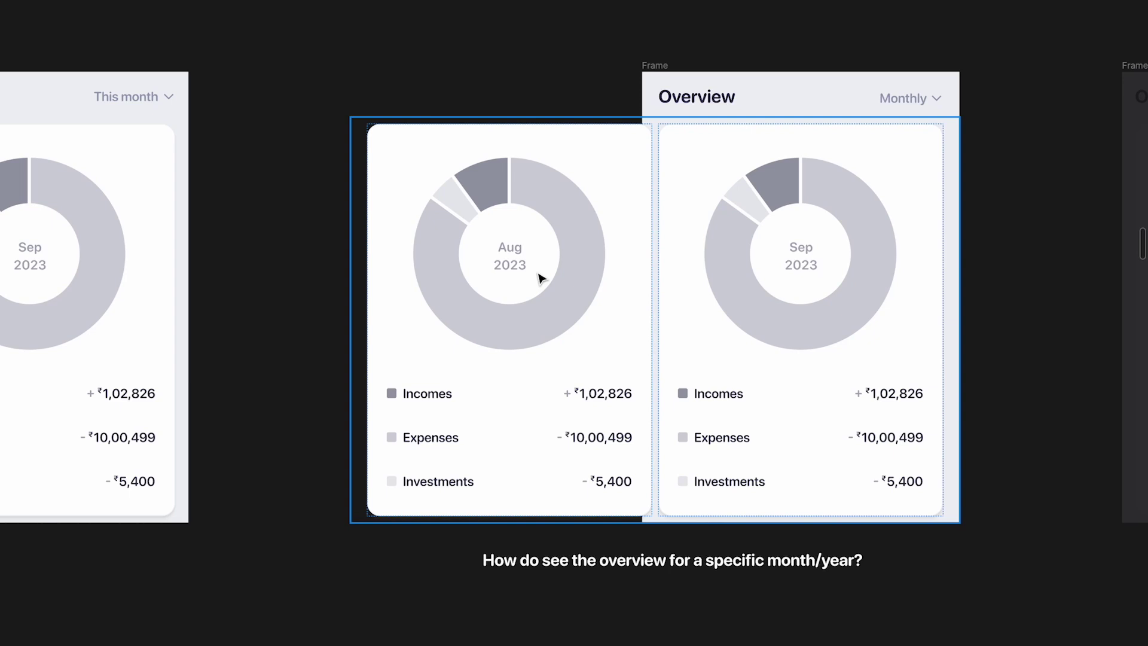
Delete the question text about a specific month/year from beneath the Monthly Overview frame.
left_click(915, 102)
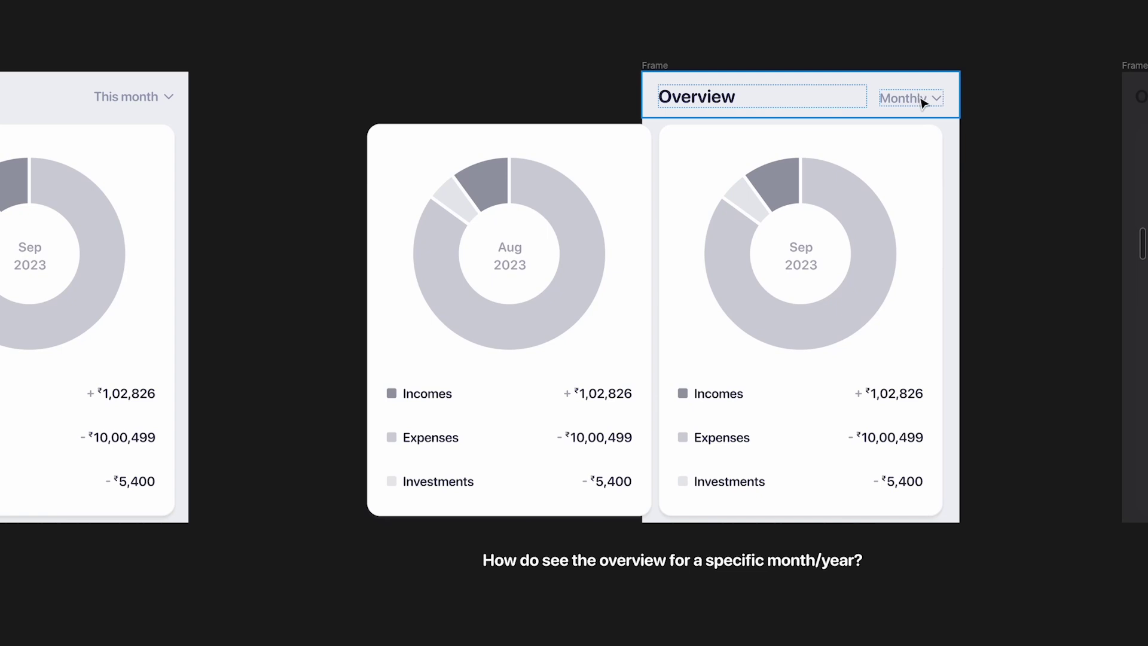
left_click(732, 298)
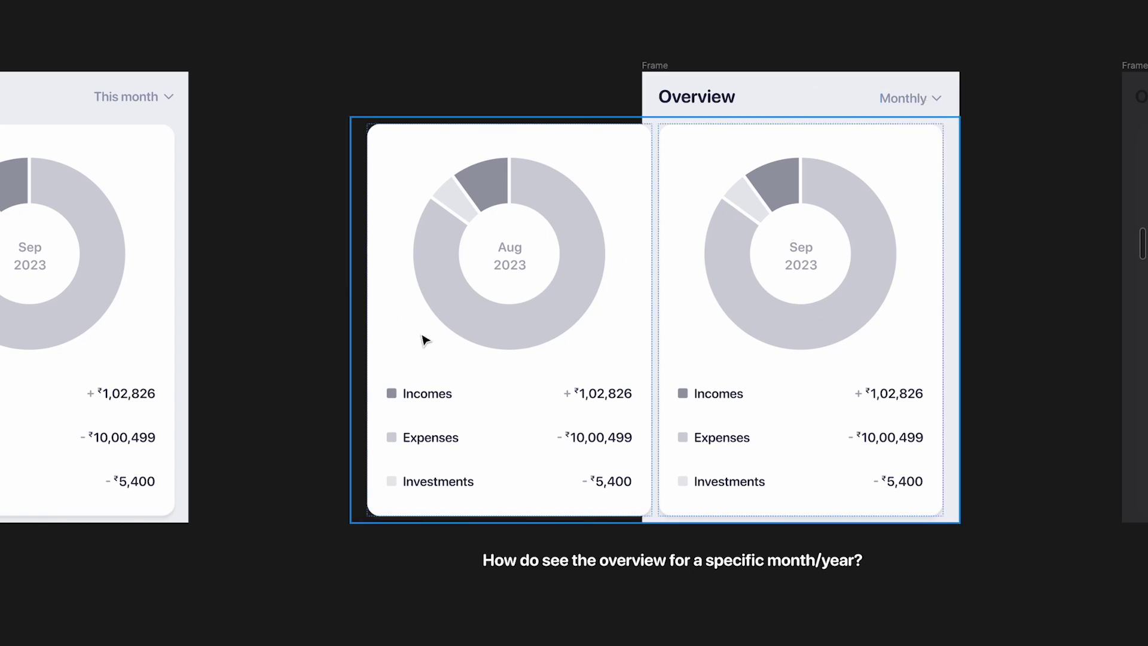
left_click(701, 561)
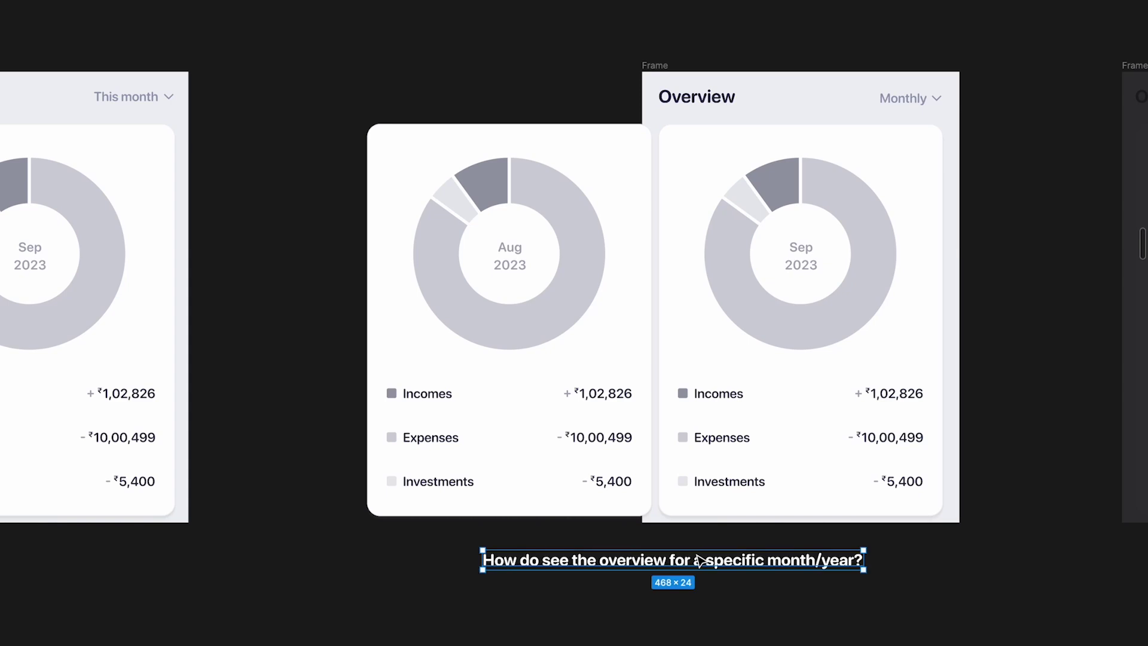
key("Delete")
Set the opacity of the dimmed coloured Overview frame with the 2023 dropdown to 100%.
scroll(697, 558, "right", 10)
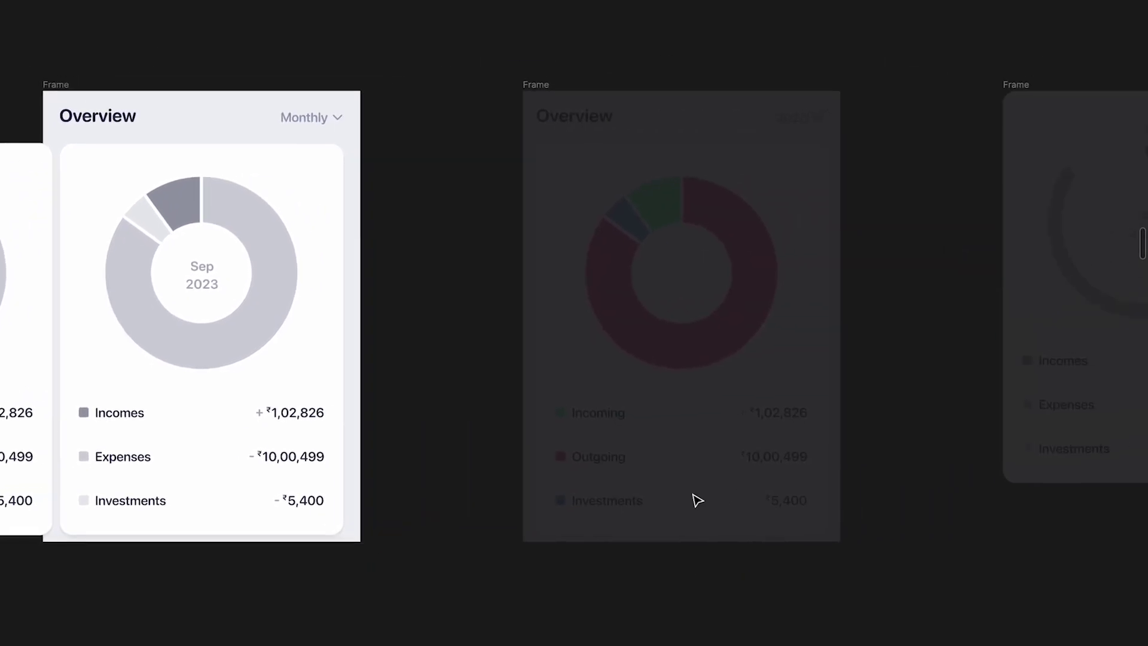
left_click(545, 93)
key("0")
scroll(414, 266, "left", 2)
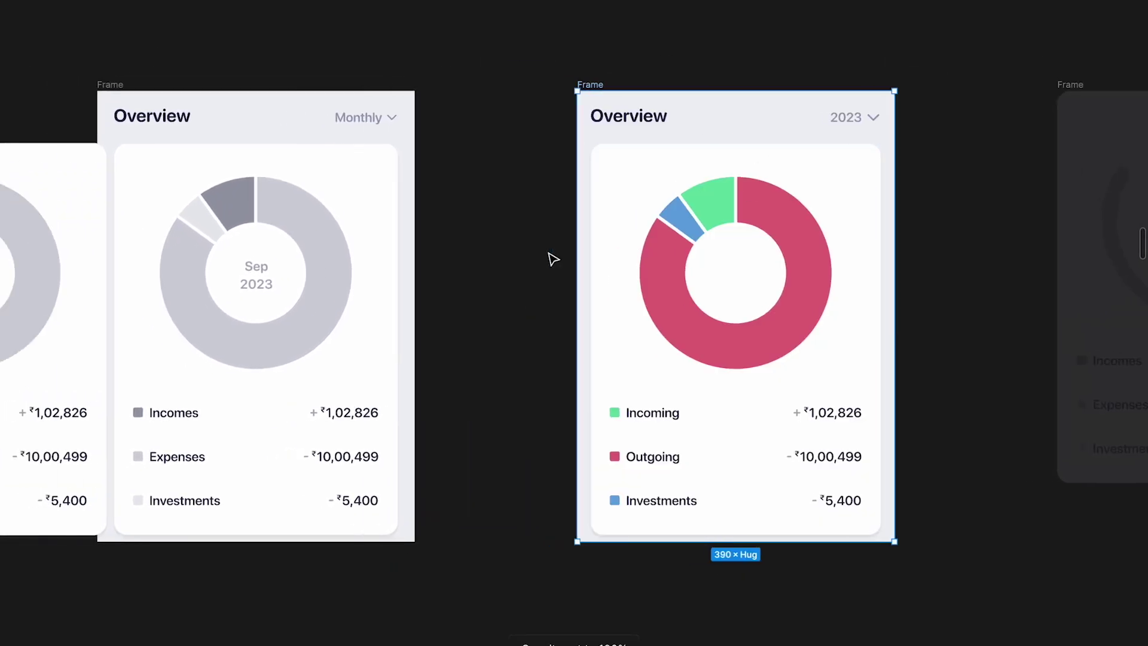
scroll(603, 289, "right", 3)
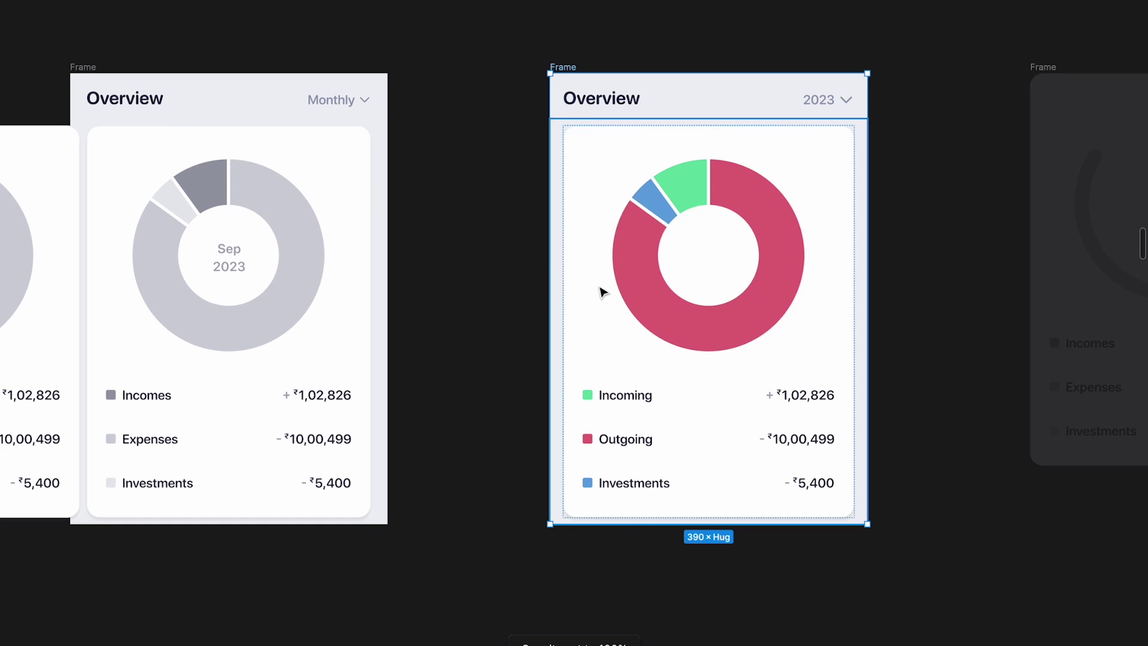
scroll(799, 213, "up", 2)
scroll(709, 160, "right", 1)
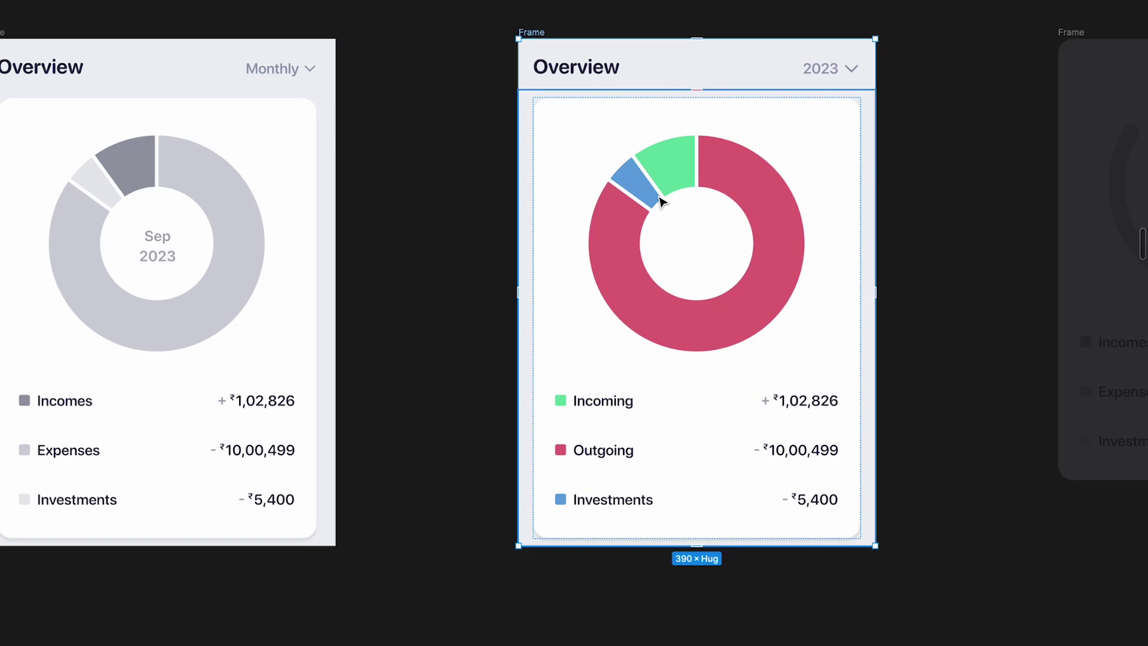
Compare the Cash Flow card's labels and the Editing Cash Flow Widget parameters with the coloured Overview frame's Incoming, Outgoing and Investments rows.
scroll(662, 197, "down", 10)
scroll(523, 461, "left", 5)
scroll(522, 461, "up", 10)
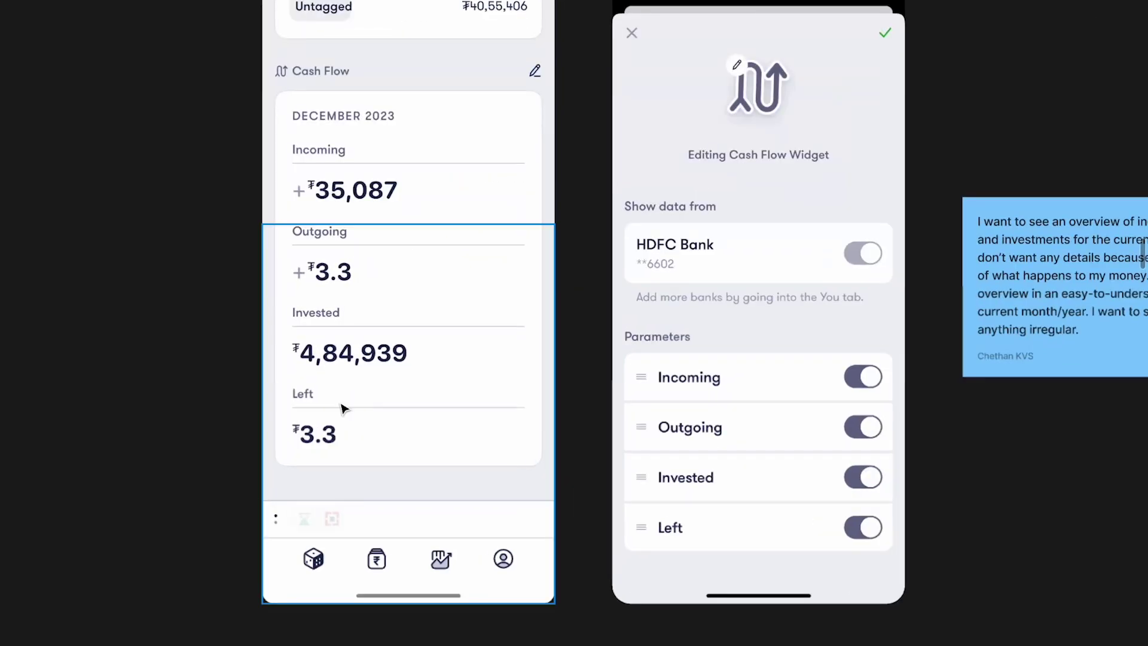
scroll(322, 397, "up", 1)
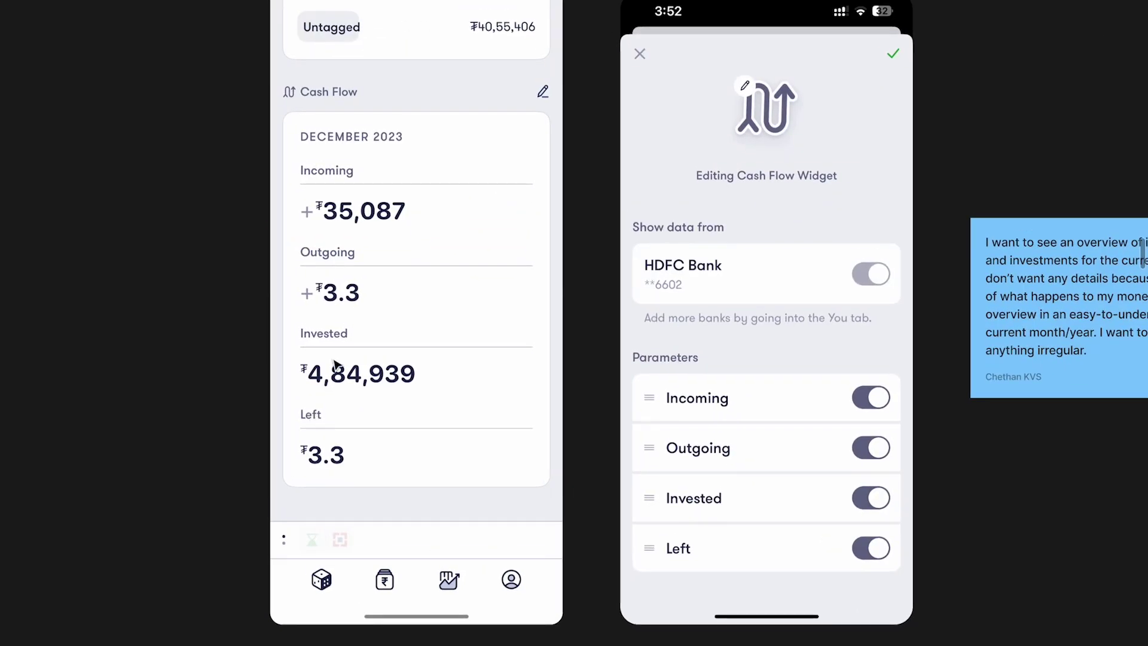
scroll(357, 259, "up", 1)
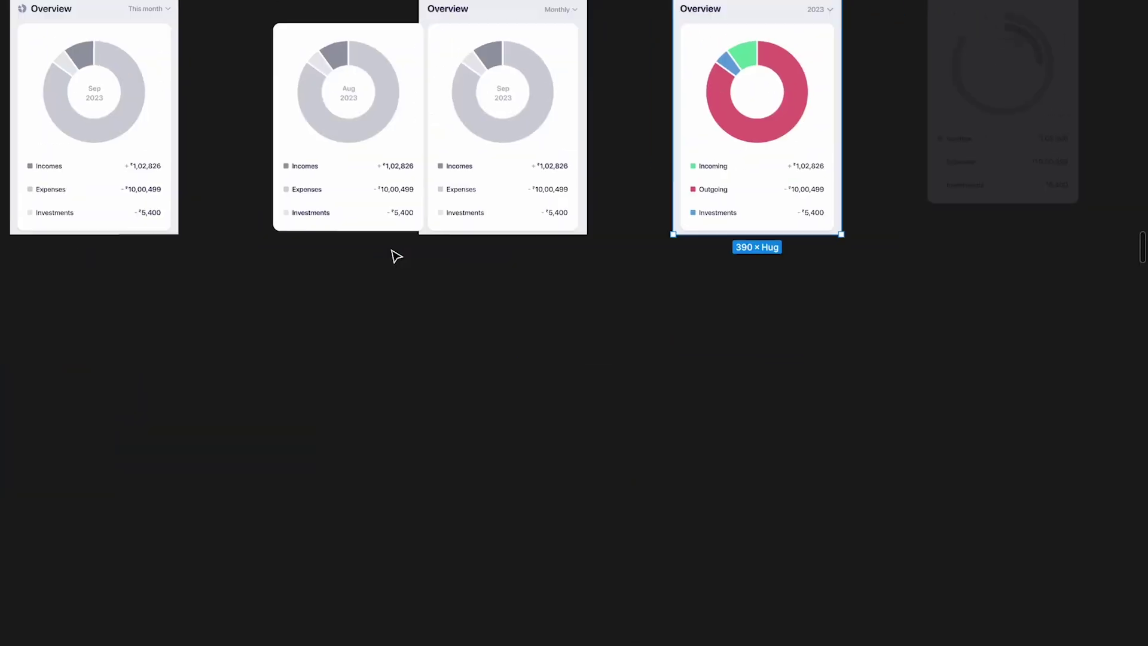
scroll(659, 246, "up", 3)
scroll(659, 245, "up", 3)
scroll(660, 246, "right", 5)
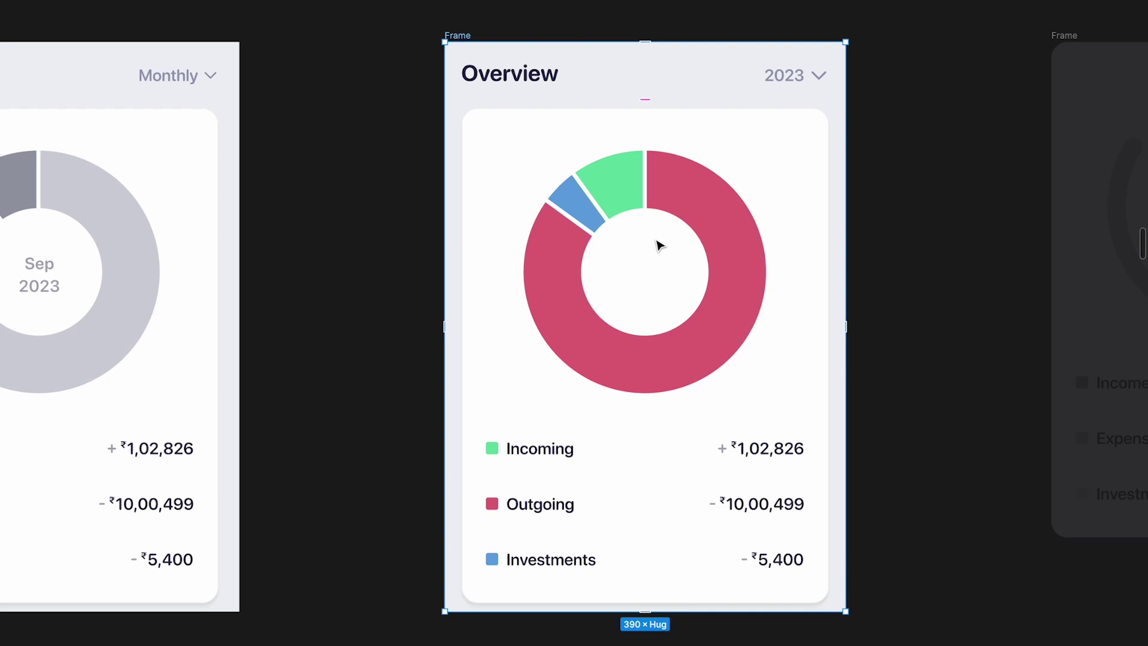
Restore the dimmed grey ring chart frame for Sep 2023 to full opacity.
scroll(660, 246, "down", 2, "ctrl")
scroll(659, 243, "right", 10)
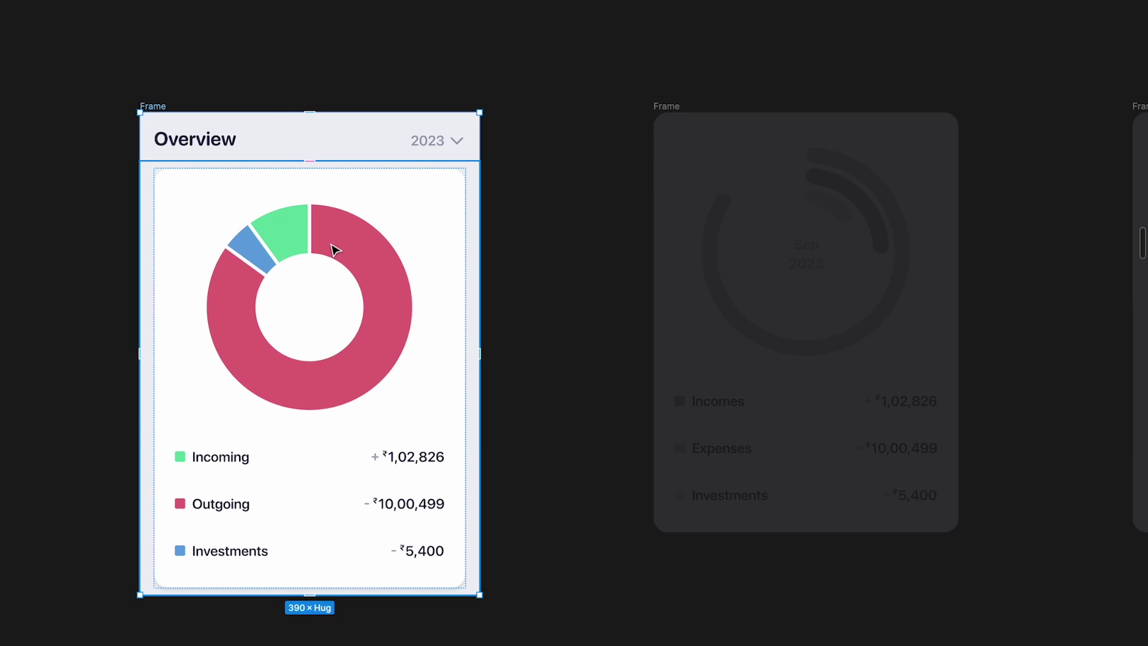
left_click(669, 107)
key("shift+2")
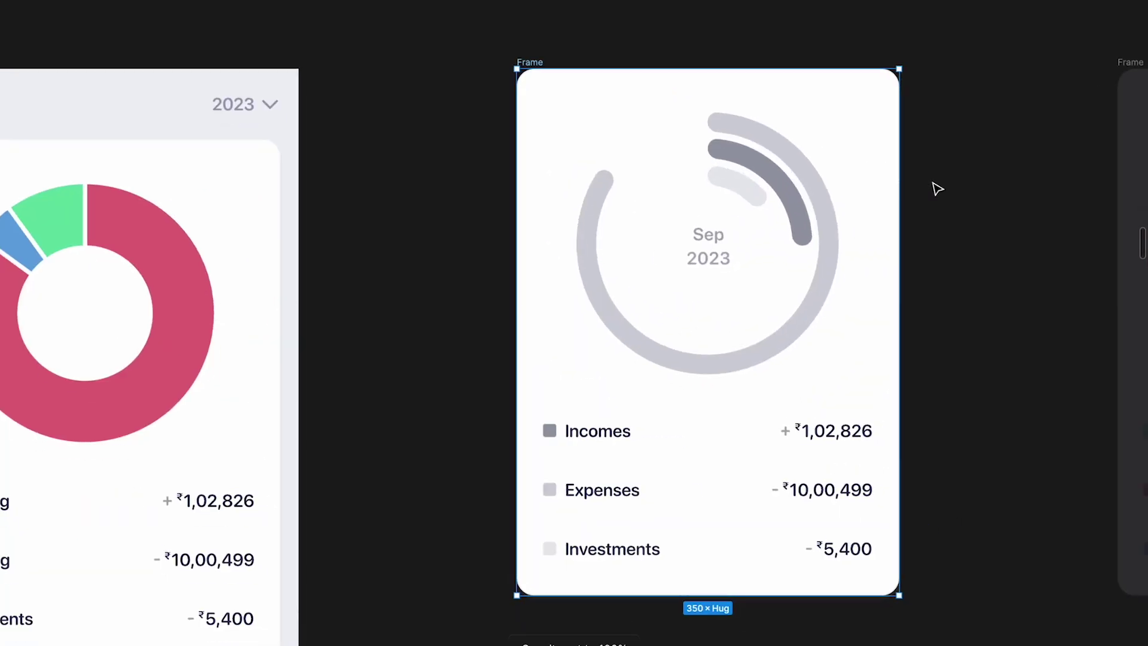
scroll(937, 189, "down", 3)
scroll(937, 189, "left", 2)
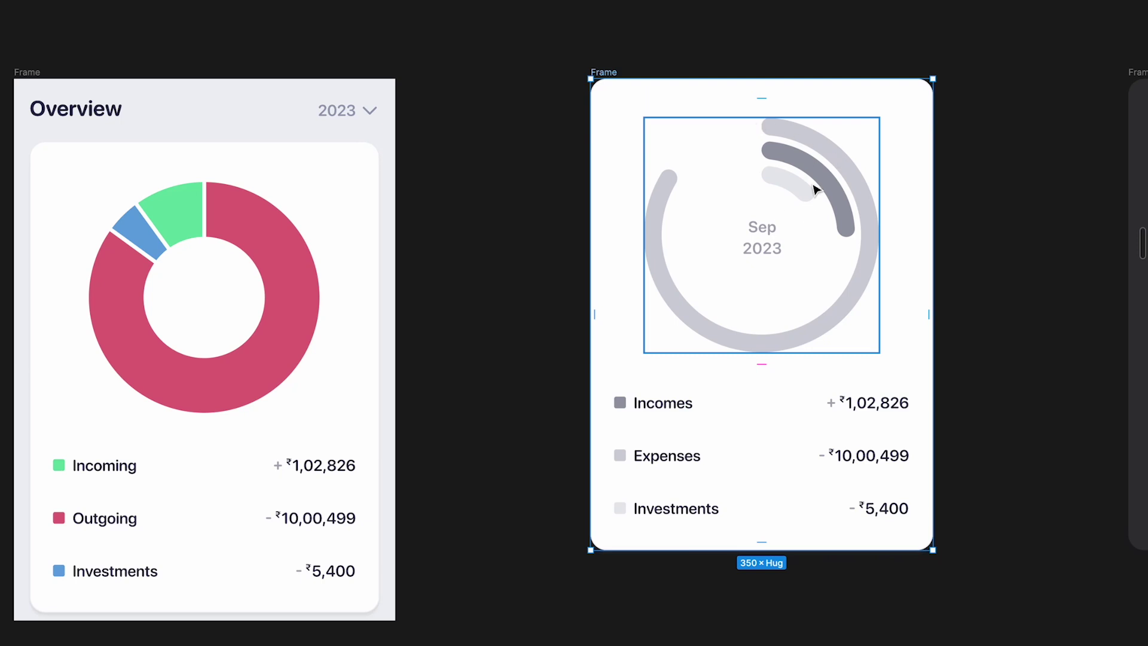
Select the dimmed frame containing the coloured ring chart for Sep 2023.
scroll(815, 189, "right", 10)
left_click(755, 88)
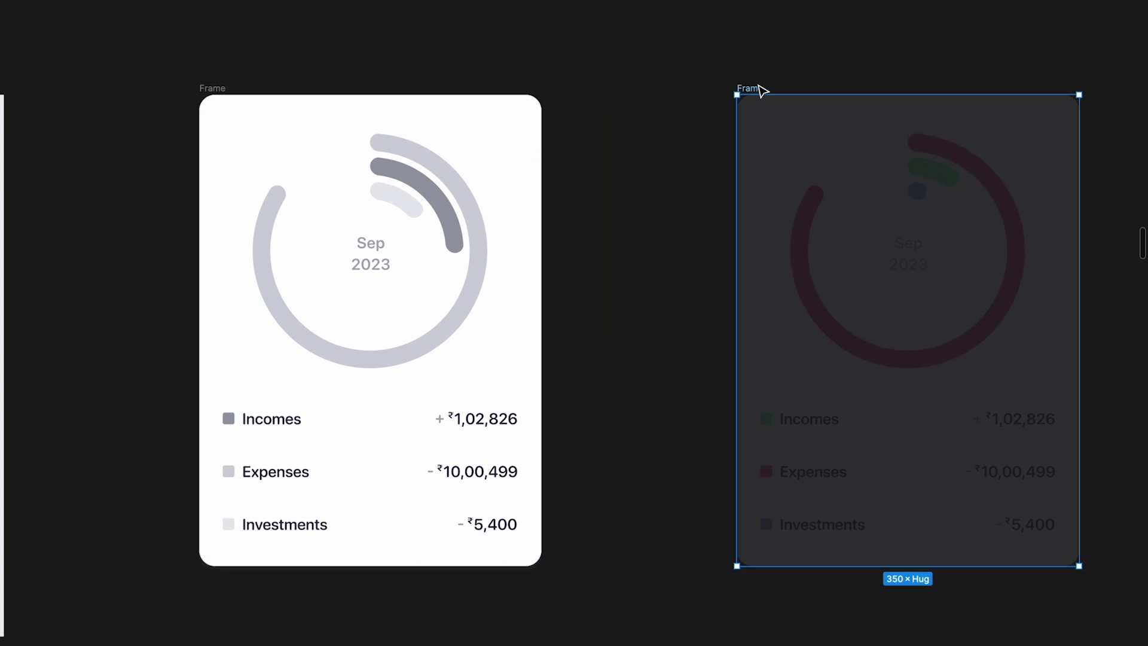